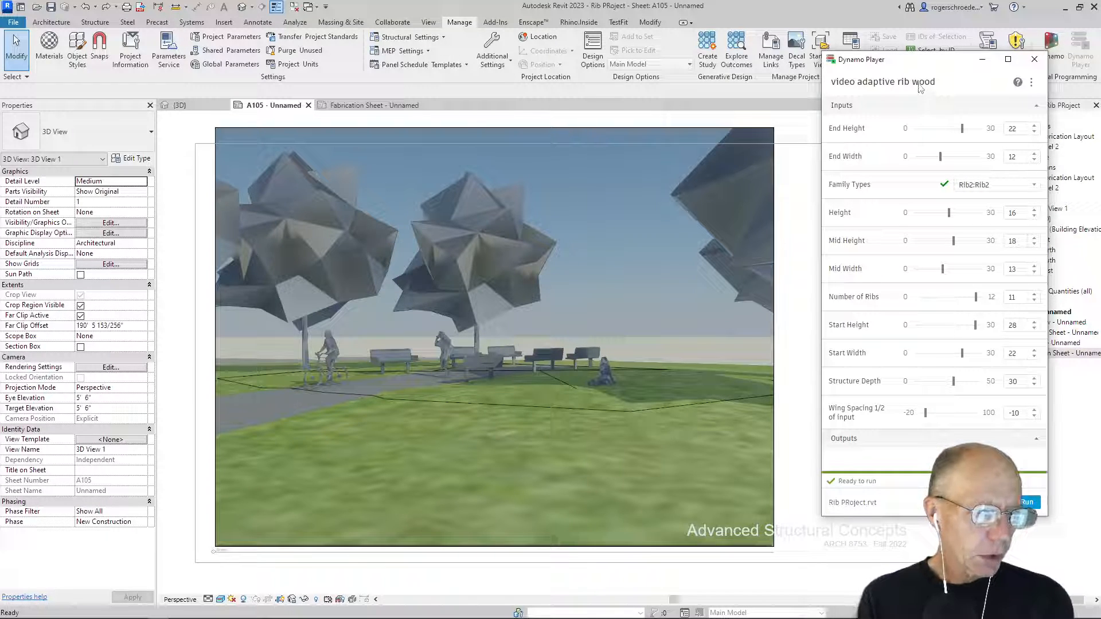
Run the video adaptive rib wood script with its current inputs, check the Fabrication Sheet, and undo the run on sheet A105
{"action": "left_click_drag", "start_coordinate": [915, 62], "coordinate": [917, 80]}
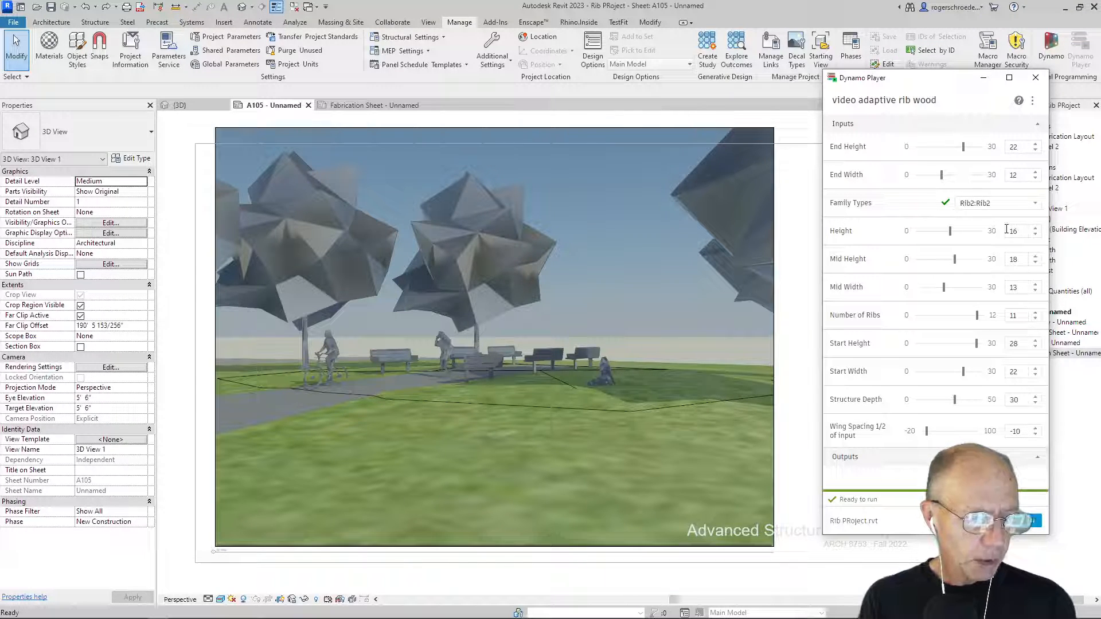
{"action": "left_click", "coordinate": [1029, 521]}
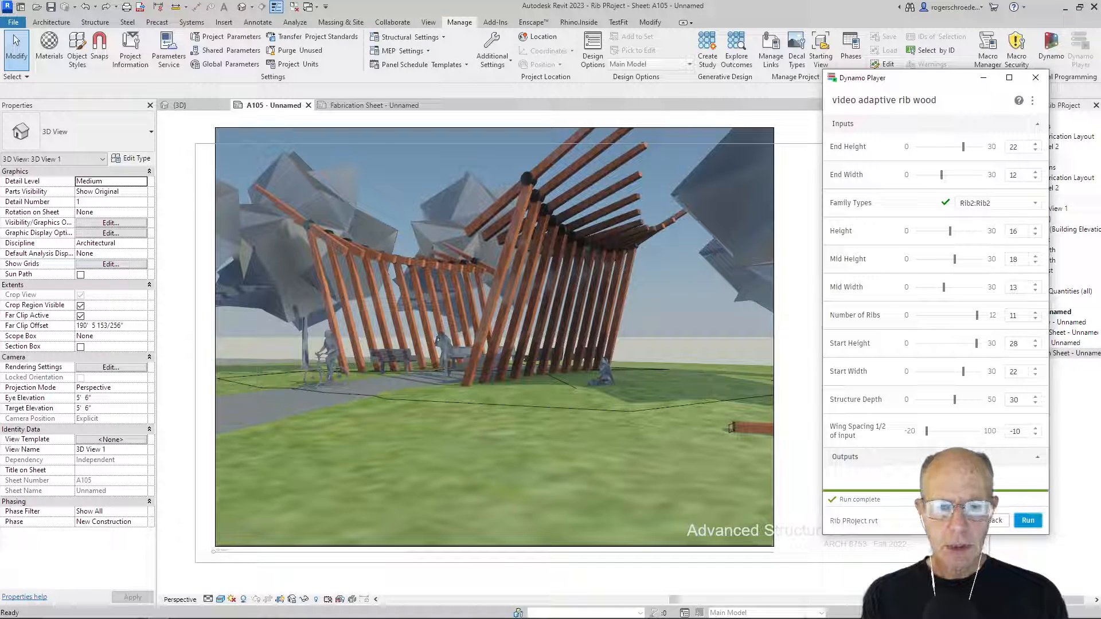
{"action": "left_click", "coordinate": [367, 105]}
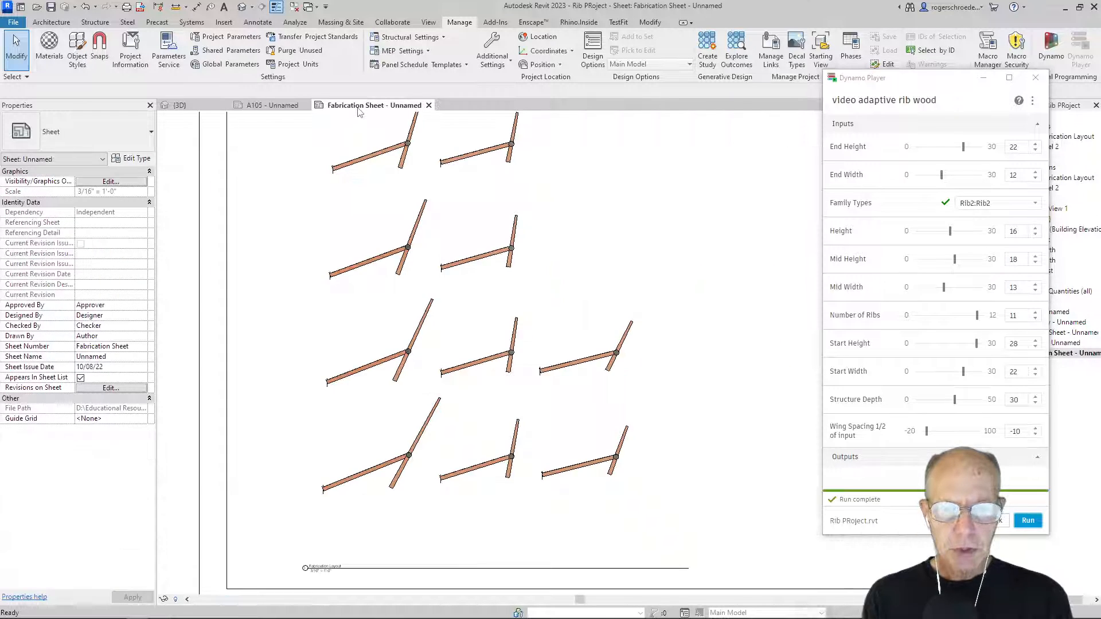
{"action": "left_click", "coordinate": [263, 107]}
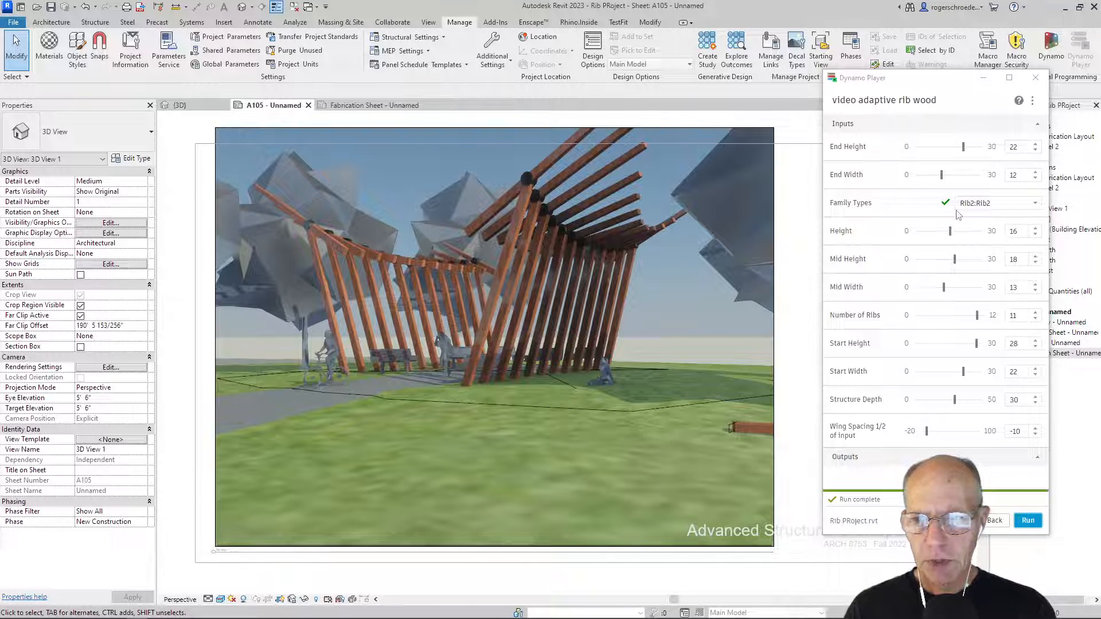
{"action": "left_click", "coordinate": [84, 7]}
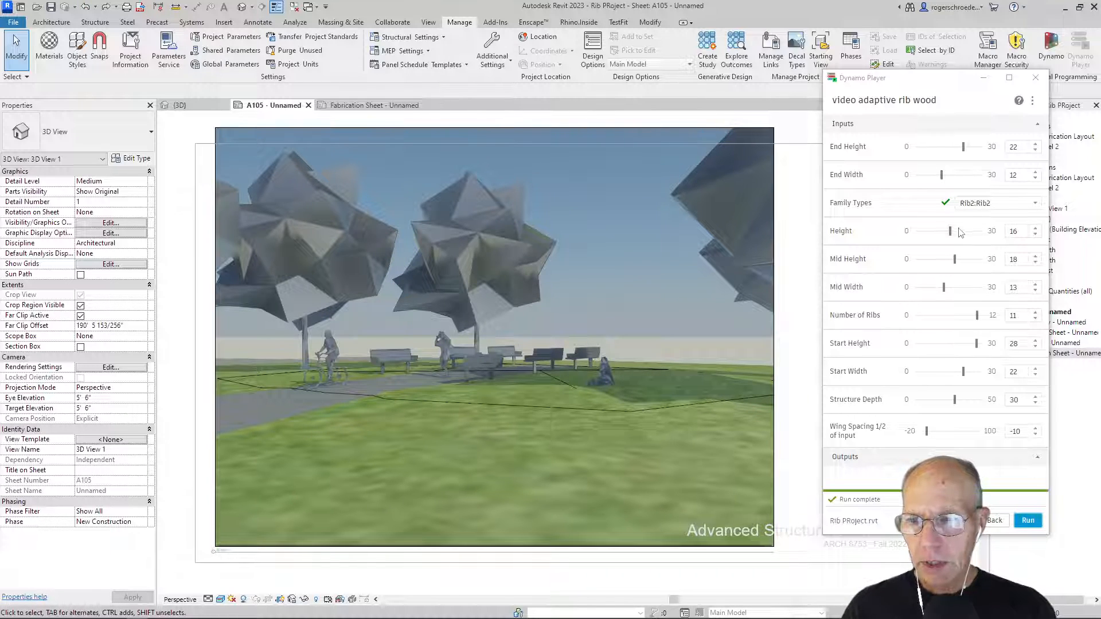
Try the rib script with the family type Rib:Rib and undo the generated ribs
{"action": "left_click", "coordinate": [978, 210]}
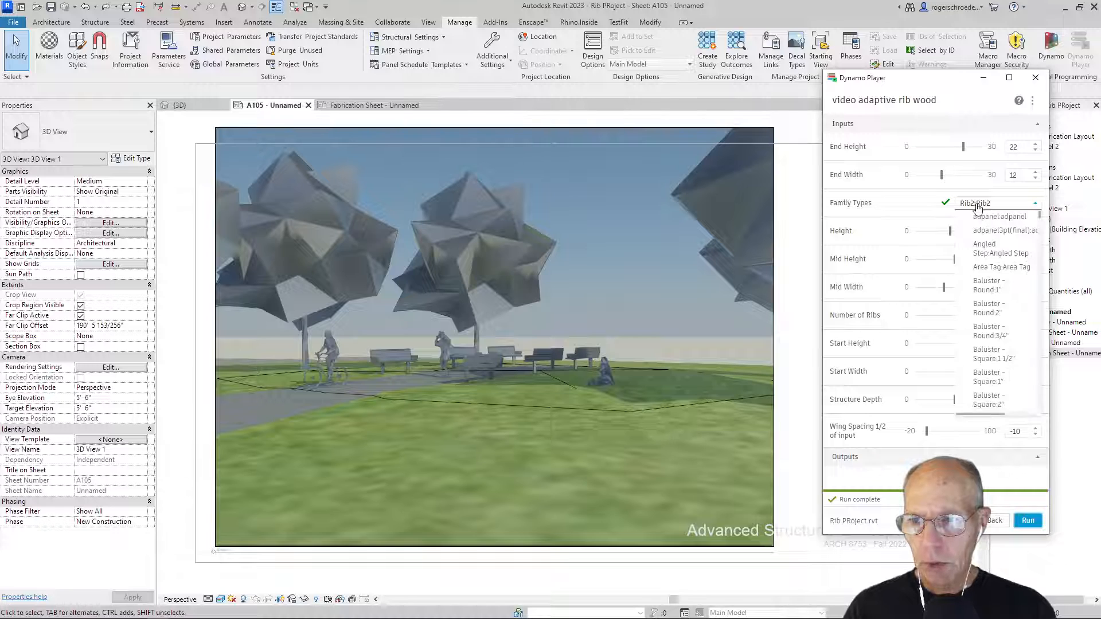
{"action": "scroll", "coordinate": [997, 308], "scroll_direction": "down", "scroll_amount": 3}
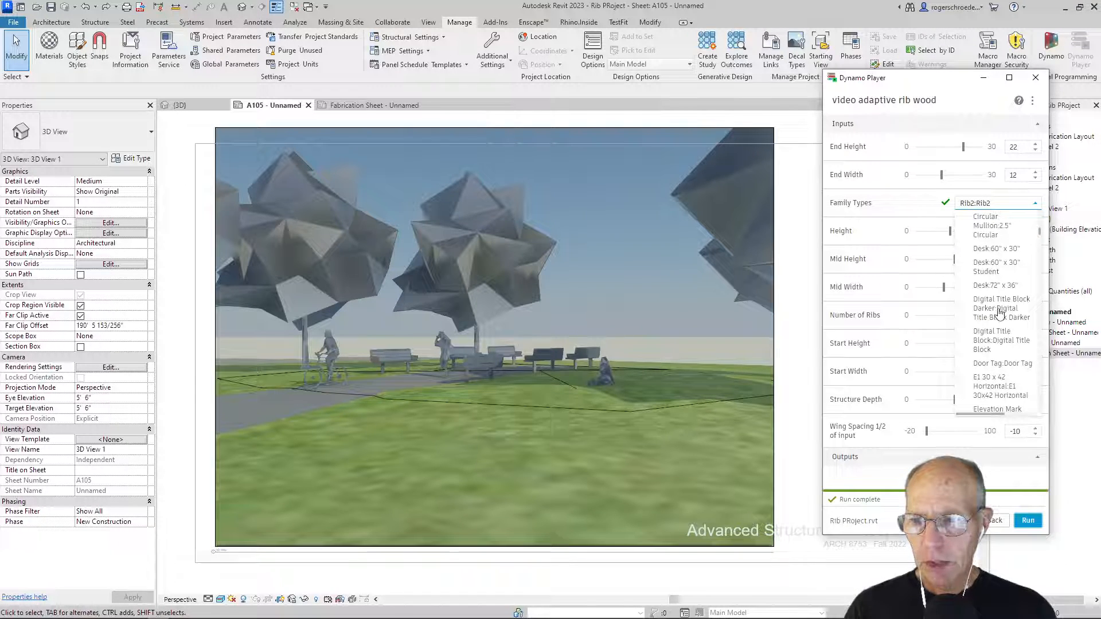
{"action": "scroll", "coordinate": [998, 313], "scroll_direction": "down", "scroll_amount": 3}
{"action": "scroll", "coordinate": [998, 313], "scroll_direction": "down", "scroll_amount": 5}
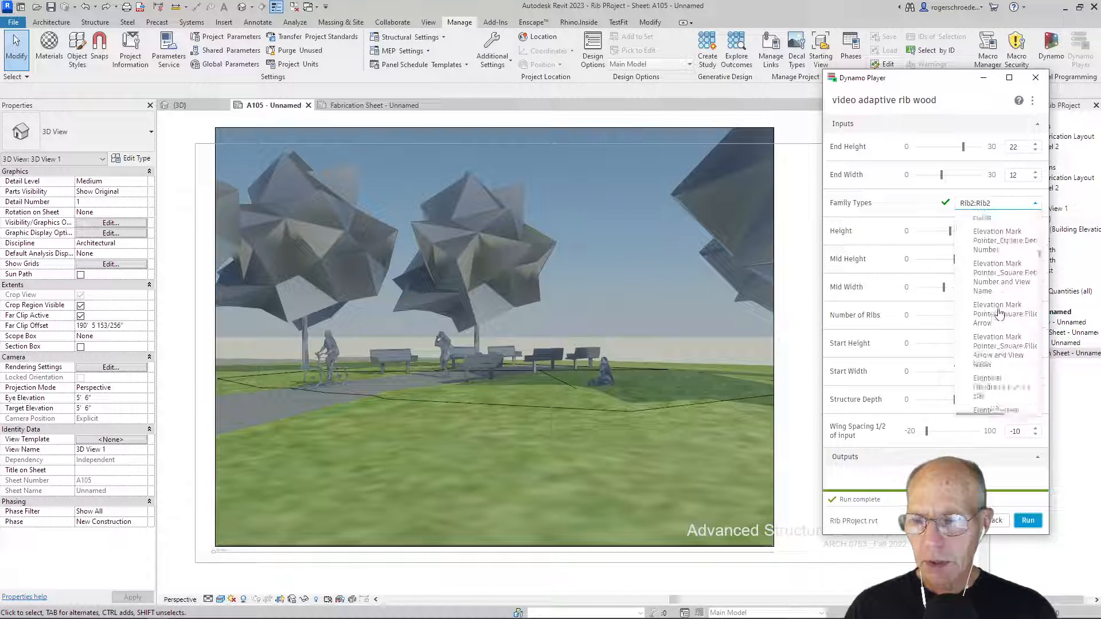
{"action": "scroll", "coordinate": [998, 313], "scroll_direction": "down", "scroll_amount": 5}
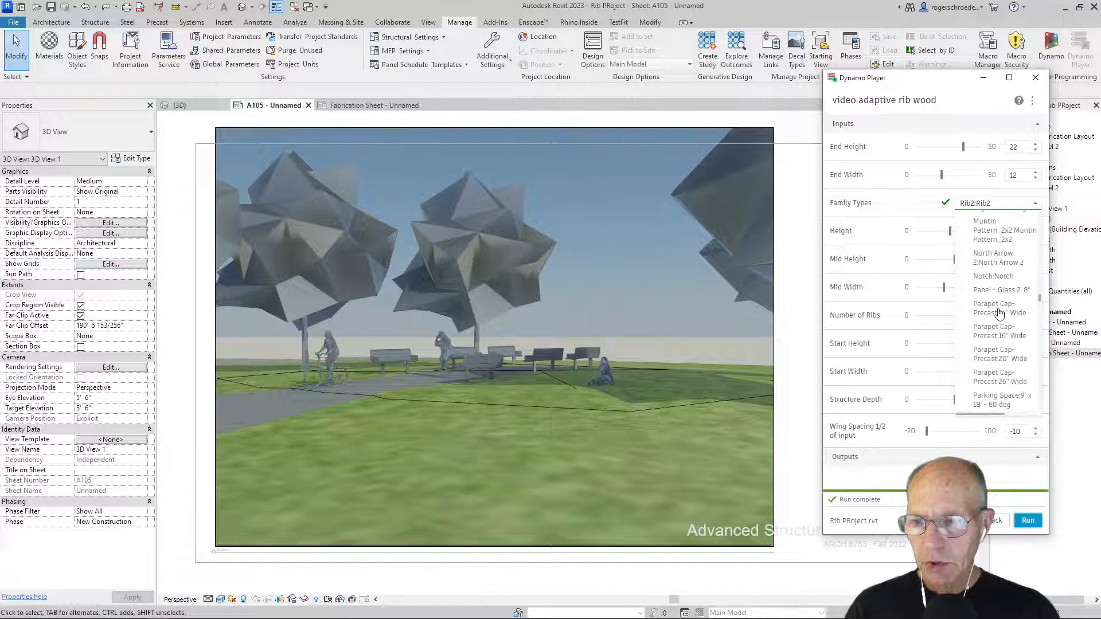
{"action": "scroll", "coordinate": [998, 313], "scroll_direction": "down", "scroll_amount": 5}
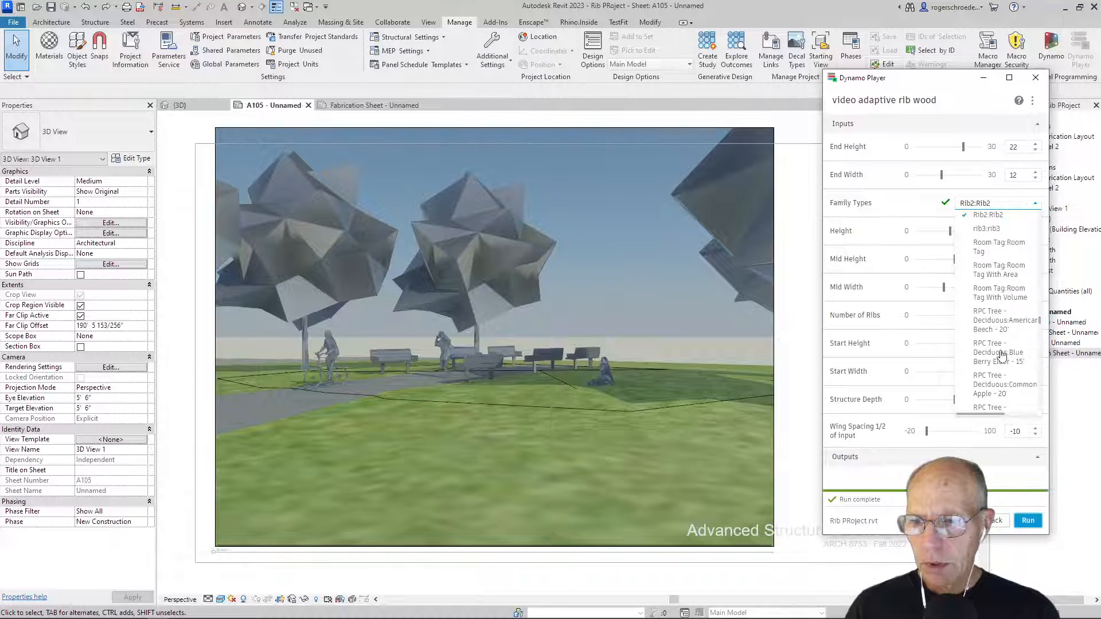
{"action": "scroll", "coordinate": [1001, 356], "scroll_direction": "down", "scroll_amount": 5}
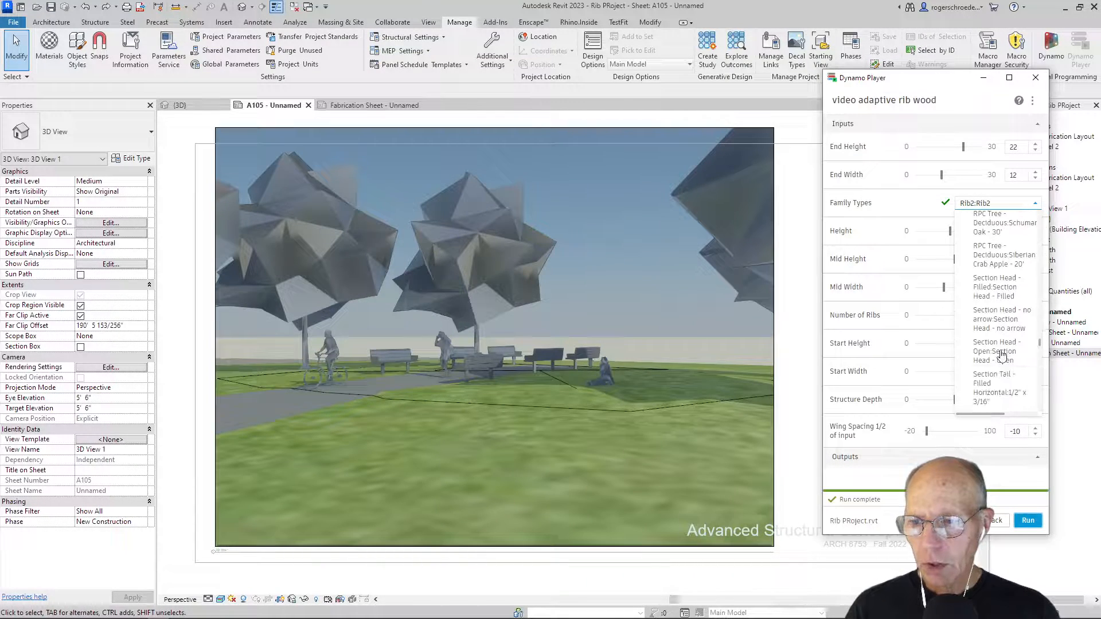
{"action": "scroll", "coordinate": [1001, 357], "scroll_direction": "up", "scroll_amount": 4}
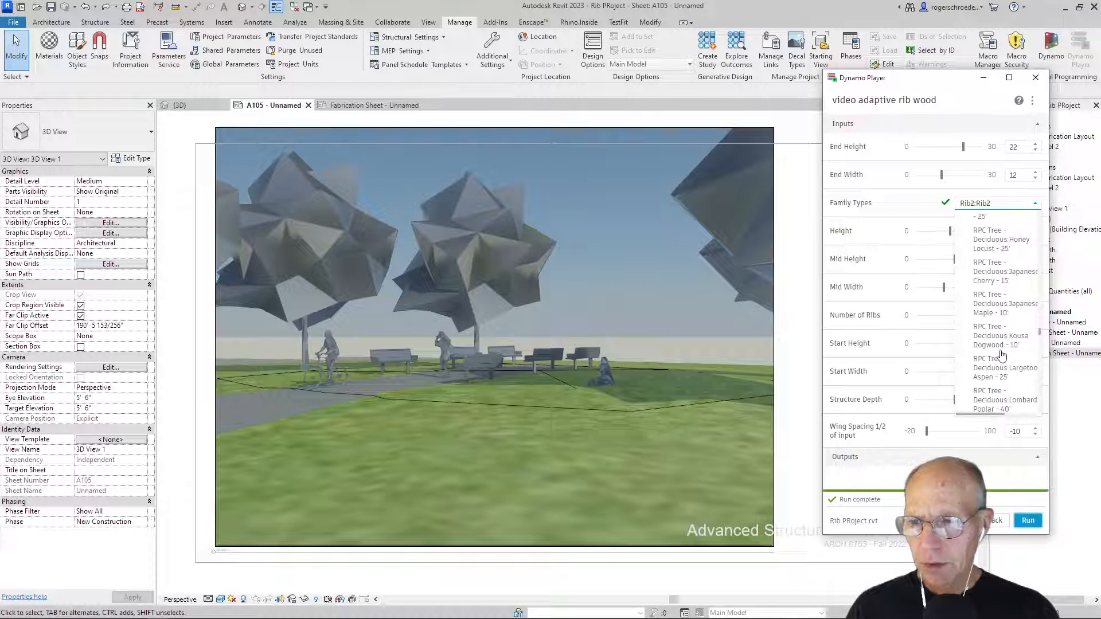
{"action": "scroll", "coordinate": [1001, 357], "scroll_direction": "up", "scroll_amount": 2}
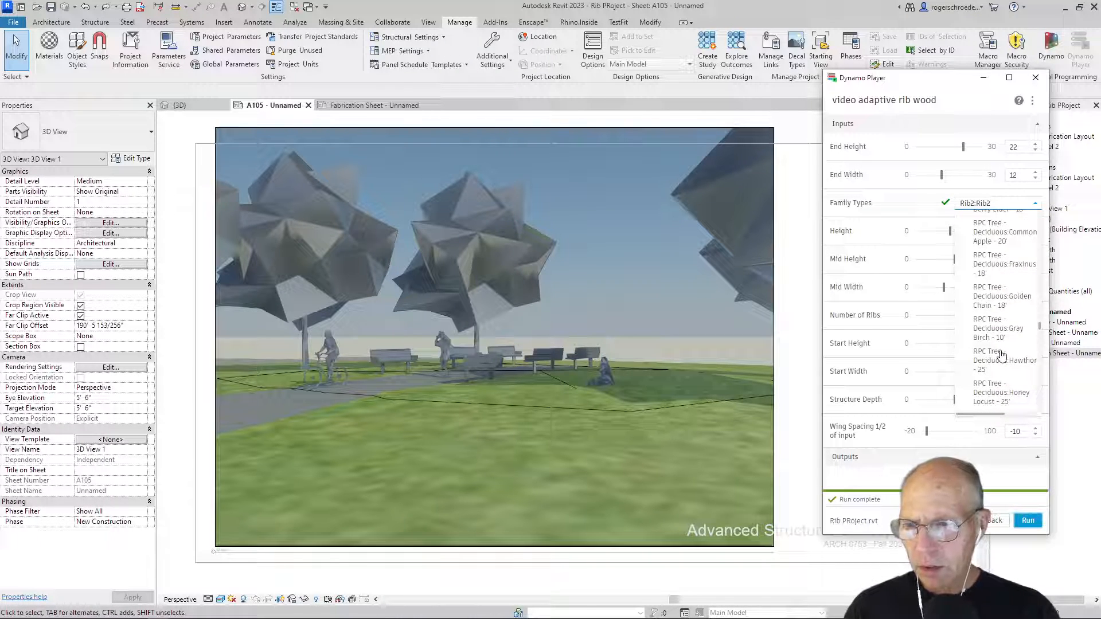
{"action": "scroll", "coordinate": [1001, 352], "scroll_direction": "up", "scroll_amount": 3}
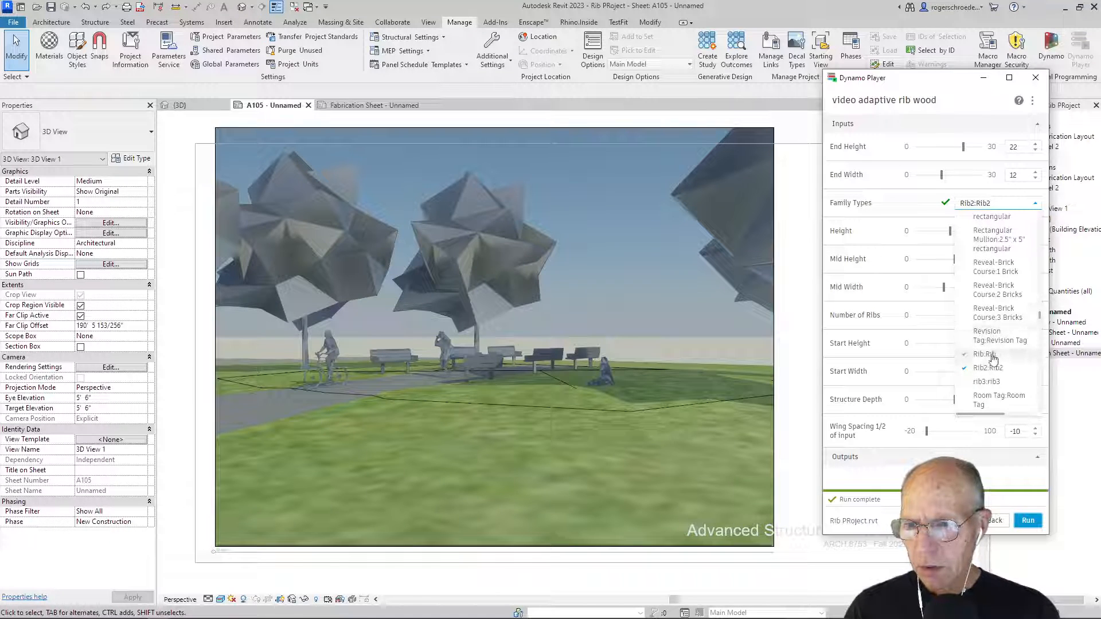
{"action": "left_click", "coordinate": [993, 359]}
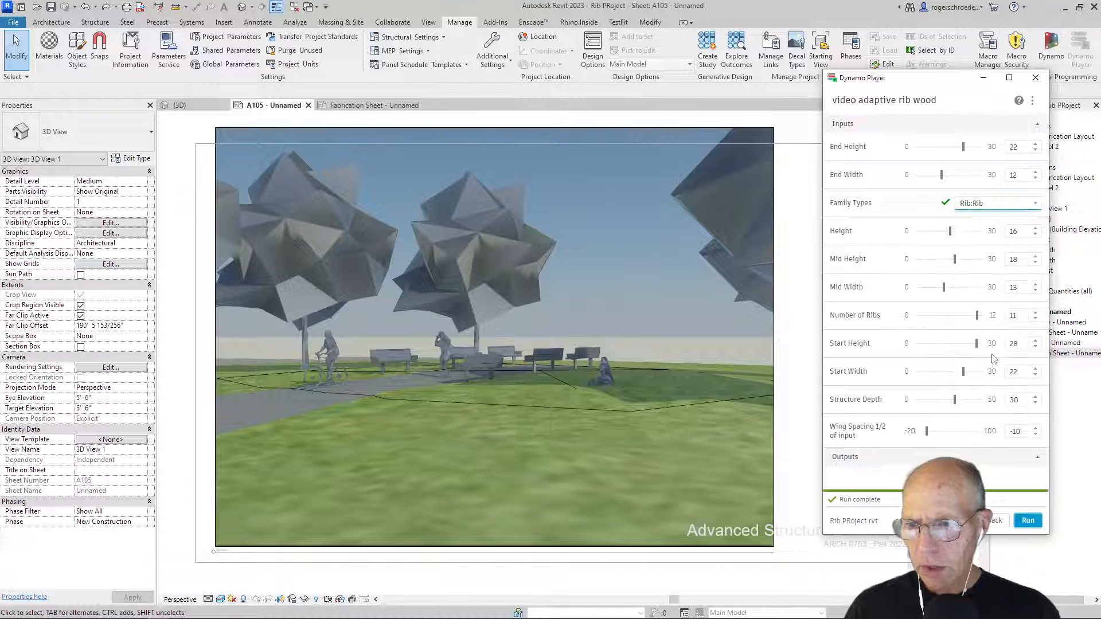
{"action": "left_click", "coordinate": [1026, 521]}
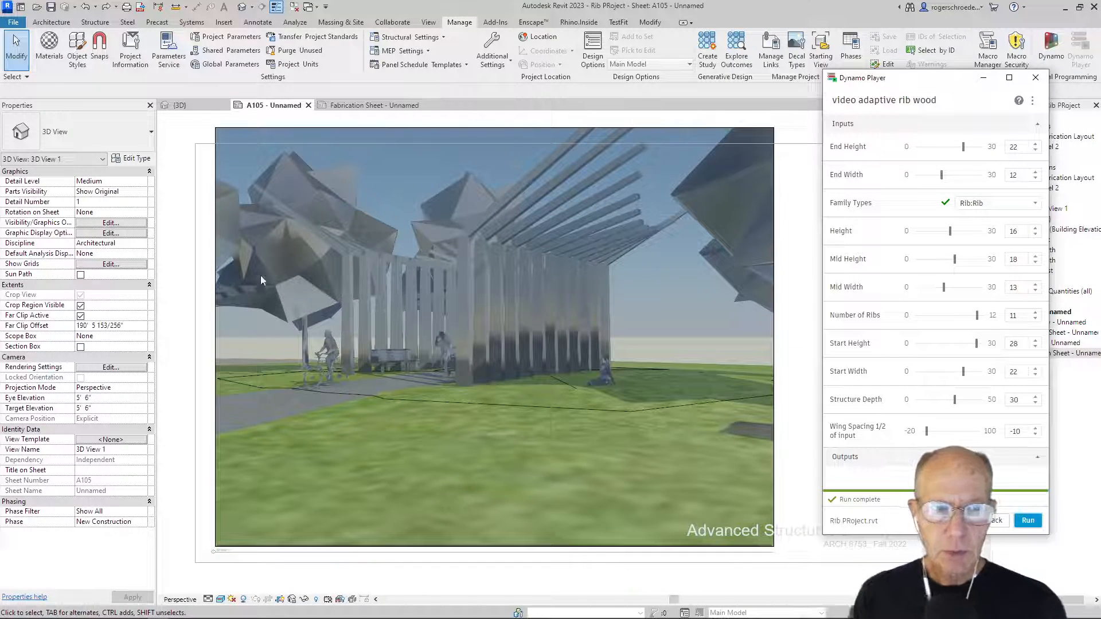
{"action": "left_click", "coordinate": [85, 8]}
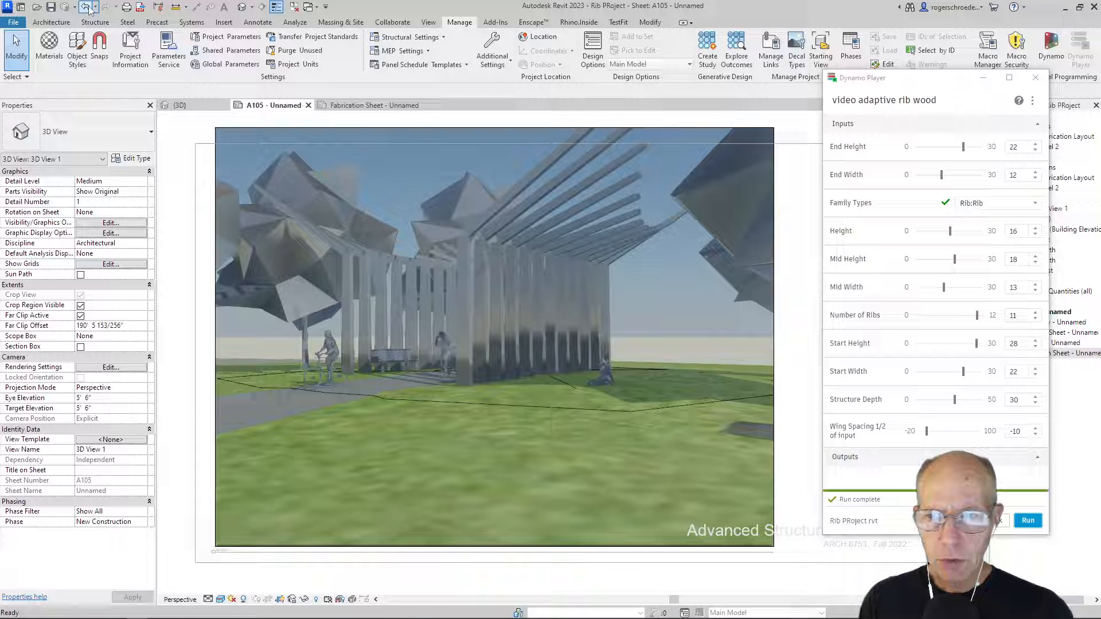
Switch the family type to Rib2:Rib2, run the rib script, and undo that run
{"action": "left_click", "coordinate": [993, 212]}
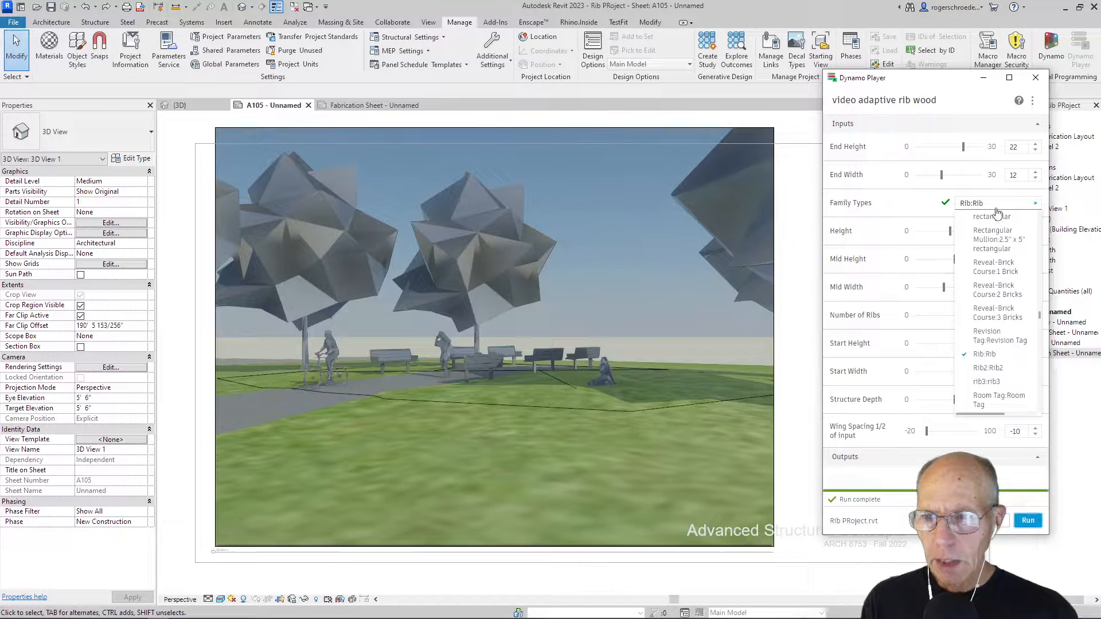
{"action": "left_click", "coordinate": [989, 369]}
{"action": "left_click", "coordinate": [1027, 522]}
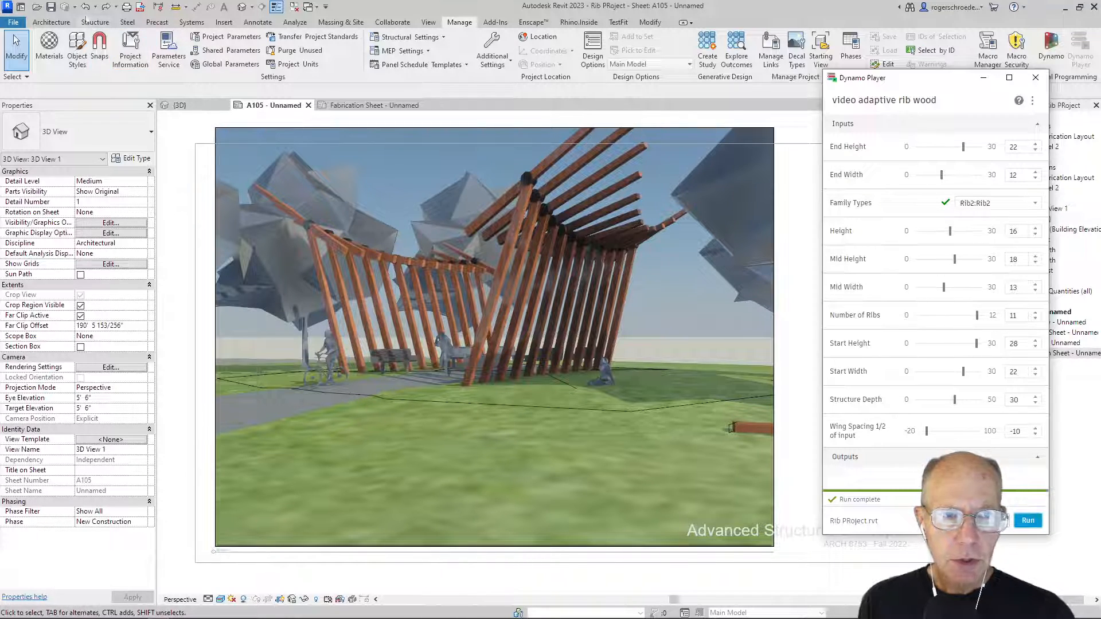
{"action": "left_click", "coordinate": [85, 7]}
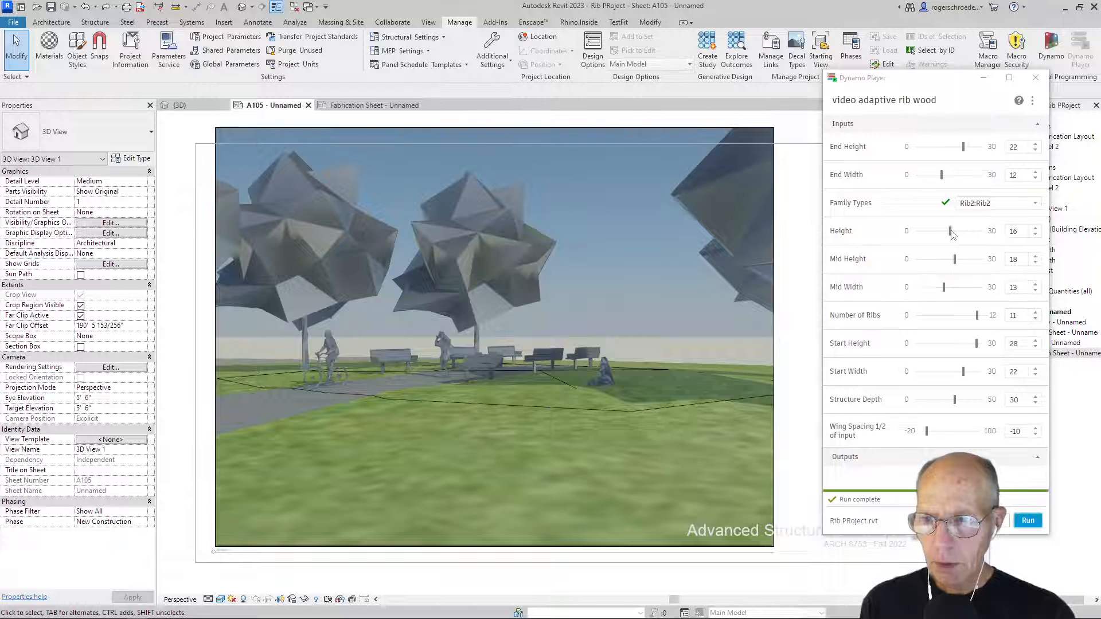
Set the Height input to 8, run the rib script to preview the shape, and undo the generated ribs
{"action": "left_click_drag", "start_coordinate": [950, 231], "coordinate": [935, 236]}
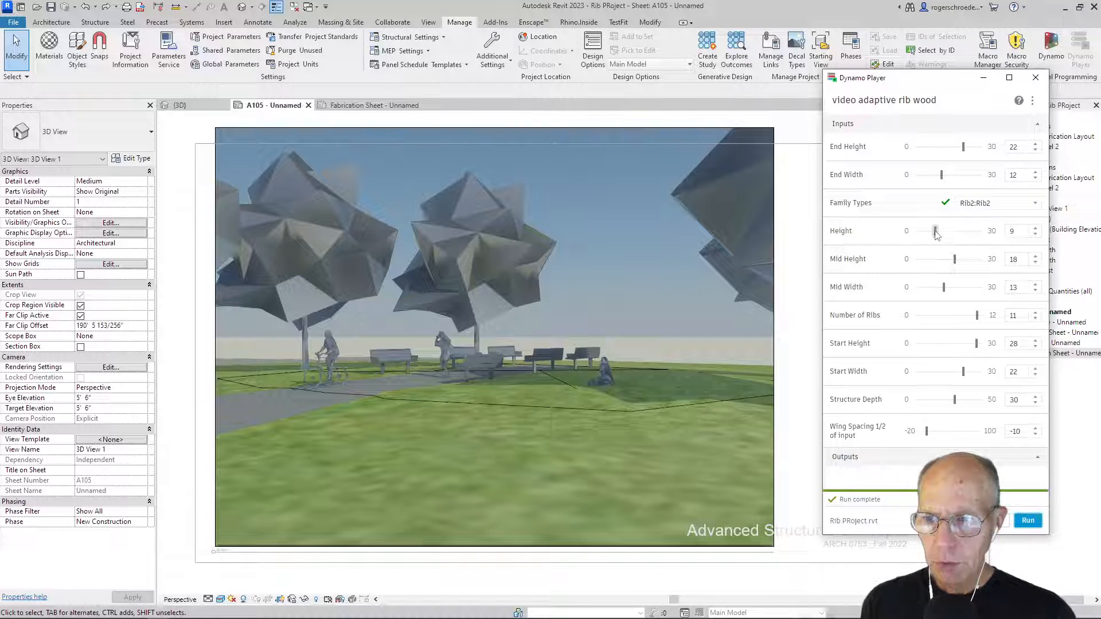
{"action": "left_click_drag", "start_coordinate": [935, 234], "coordinate": [934, 235]}
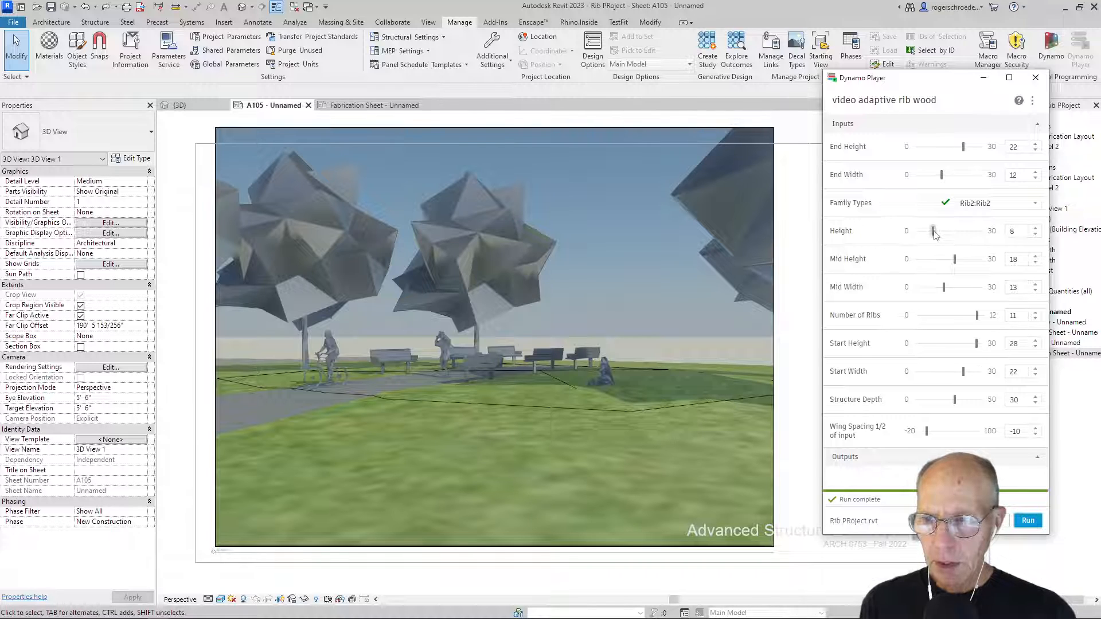
{"action": "left_click", "coordinate": [1024, 522]}
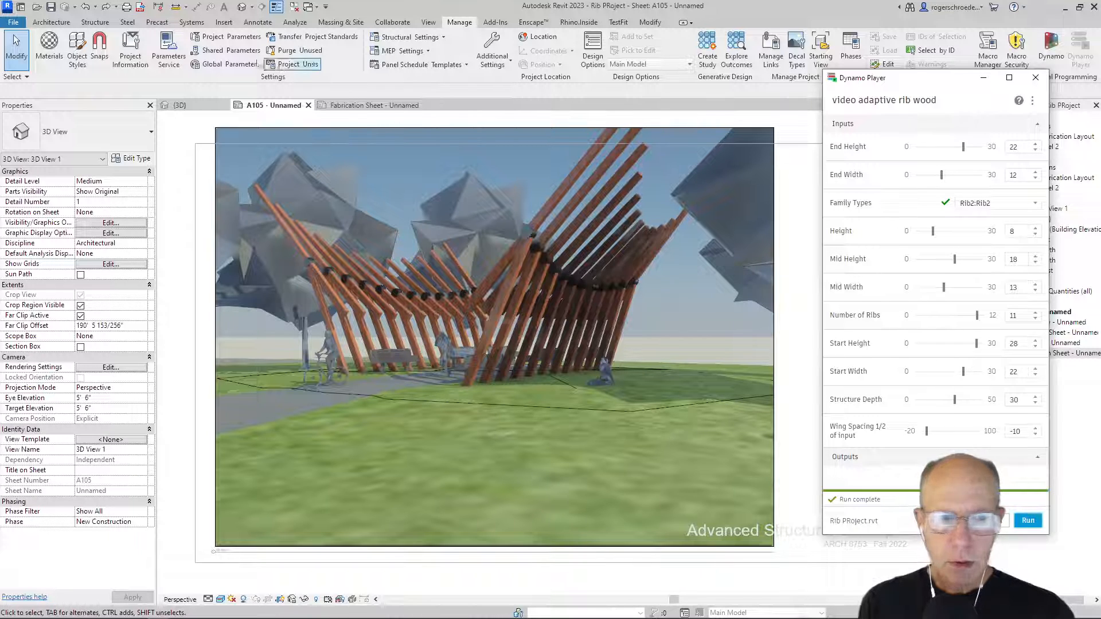
{"action": "left_click", "coordinate": [85, 7]}
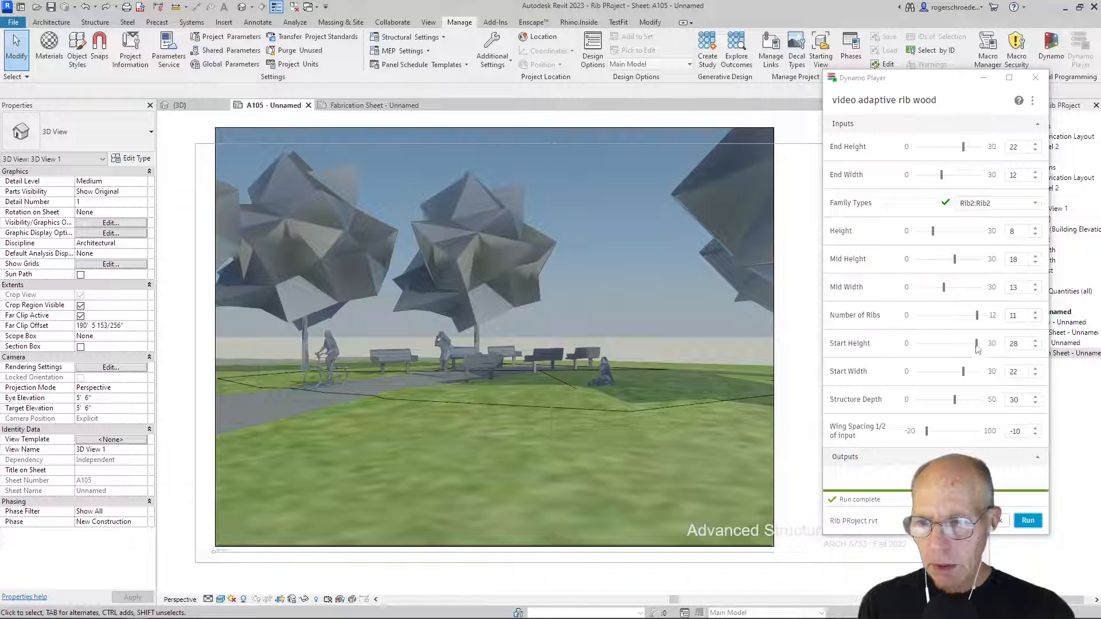
Try the rib script with a Start Height of 14 and undo the resulting structure
{"action": "left_click_drag", "start_coordinate": [977, 344], "coordinate": [946, 344]}
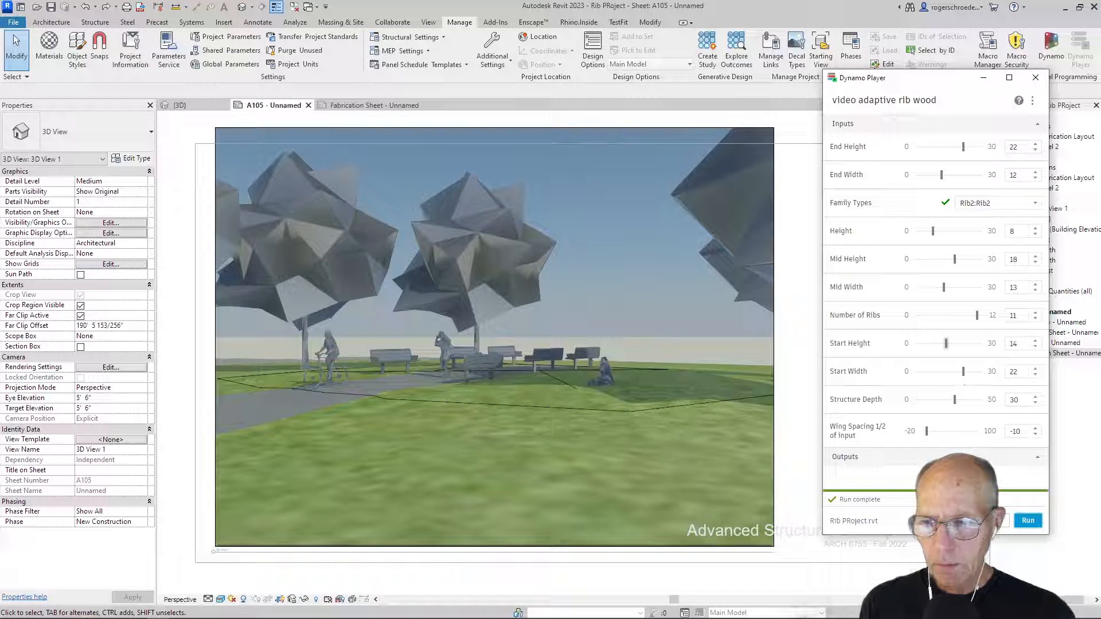
{"action": "left_click", "coordinate": [1027, 520]}
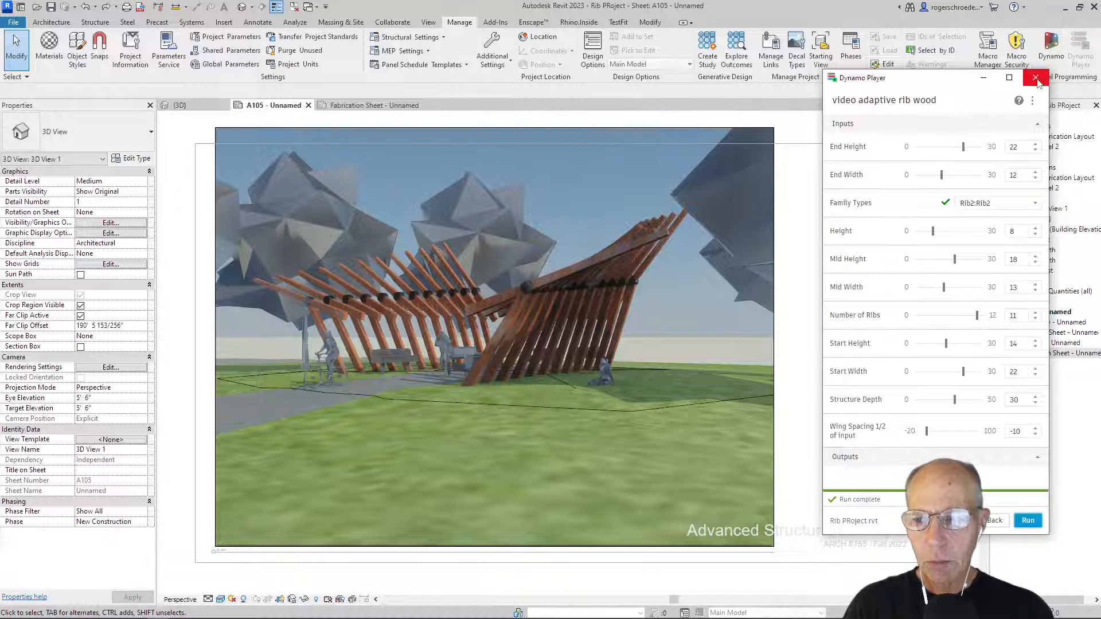
{"action": "left_click", "coordinate": [84, 7]}
{"action": "left_click", "coordinate": [84, 7]}
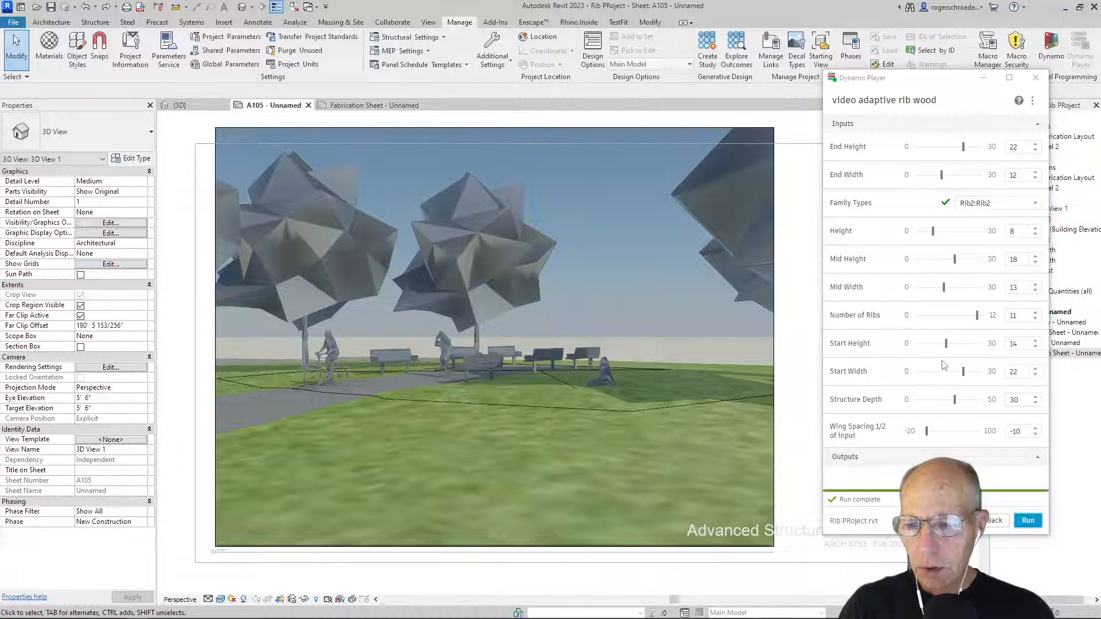
Set the Start Height to 28, generate the ribs with the script, and close Dynamo Player
{"action": "left_click_drag", "start_coordinate": [946, 344], "coordinate": [978, 354]}
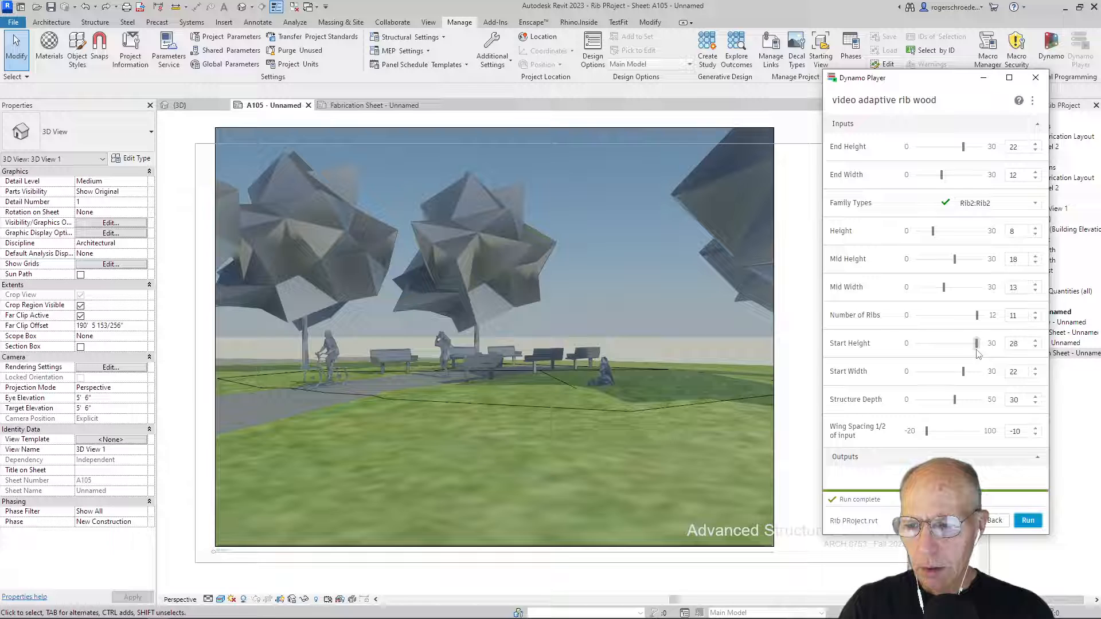
{"action": "left_click", "coordinate": [1026, 521]}
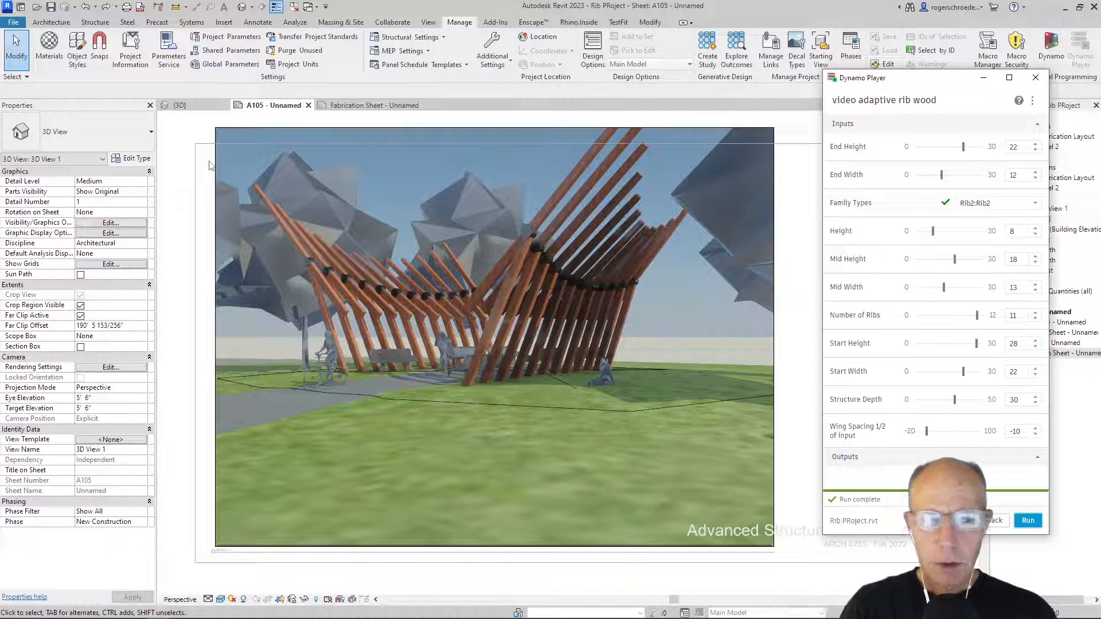
{"action": "left_click", "coordinate": [1035, 80]}
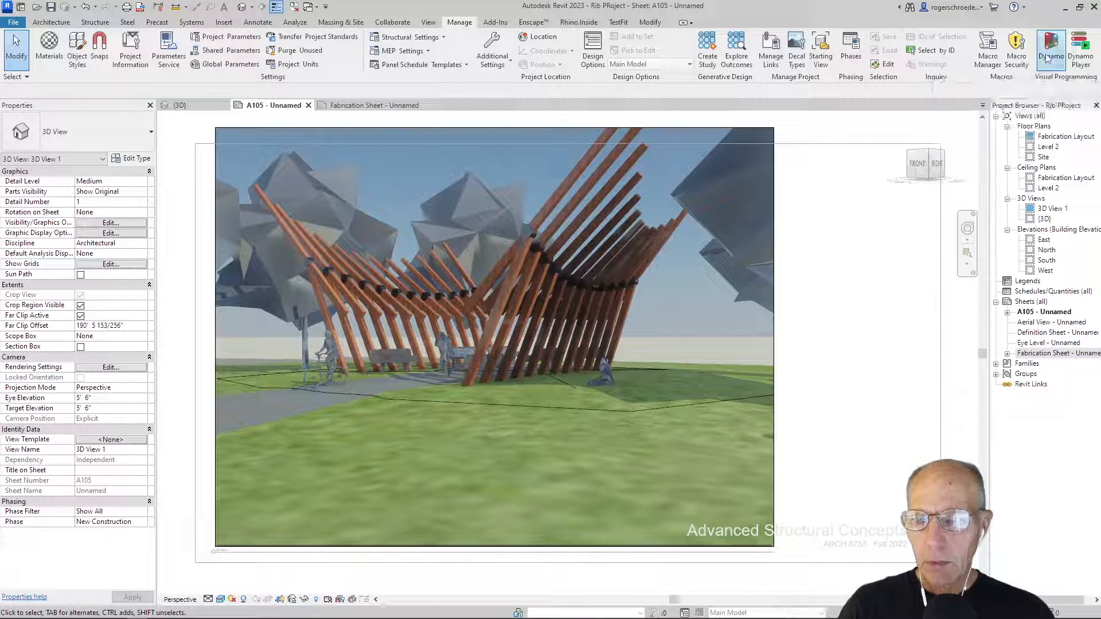
Switch to Dynamo, open the recent video adaptive rib wood graph, and inspect its Inputs group
{"action": "left_click", "coordinate": [1044, 65]}
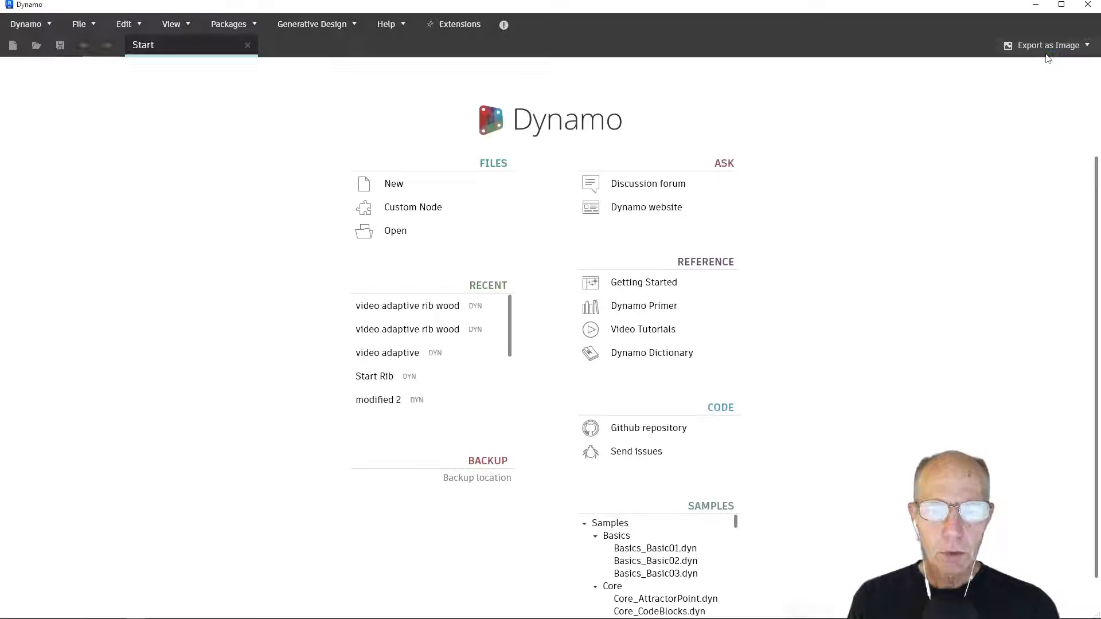
{"action": "left_click", "coordinate": [415, 304]}
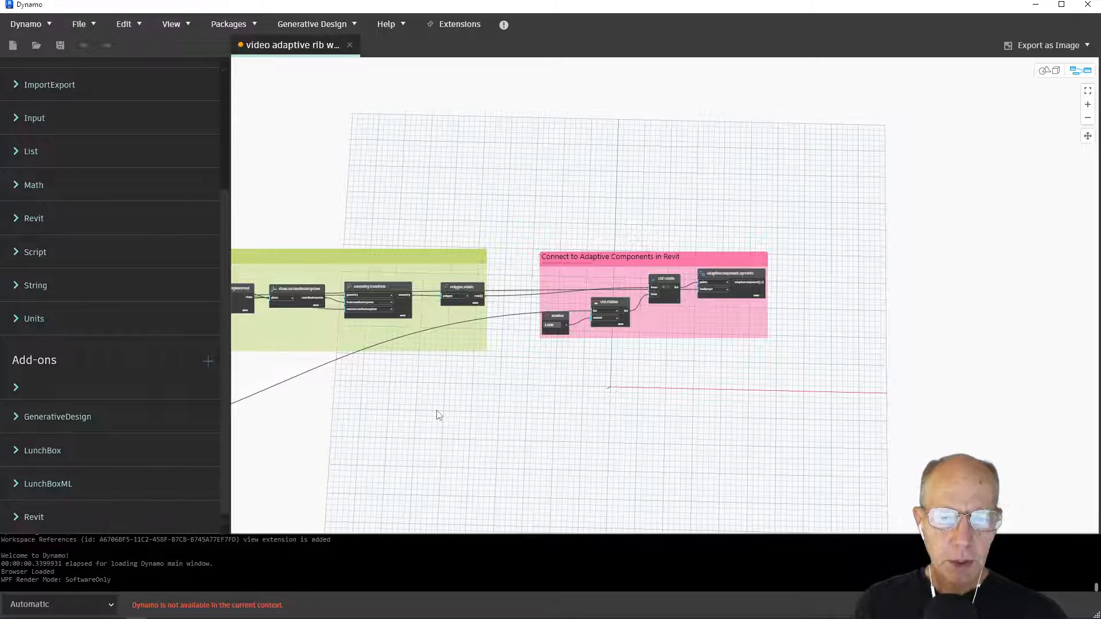
{"action": "scroll", "coordinate": [497, 215], "scroll_direction": "up", "scroll_amount": 5}
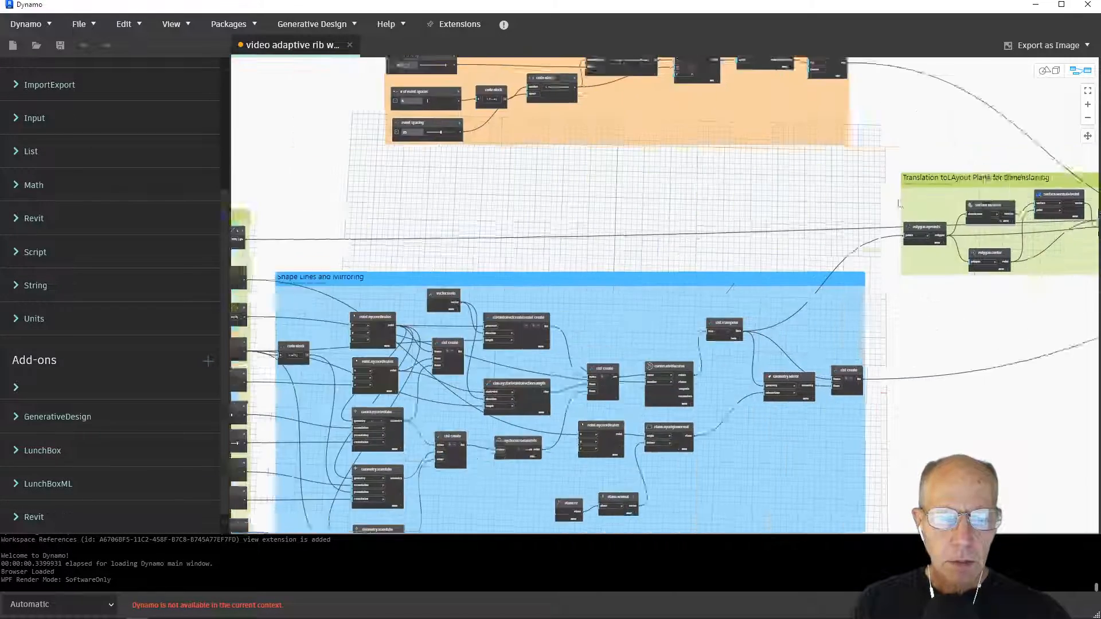
{"action": "middle_click_drag", "start_coordinate": [352, 262], "coordinate": [333, 226]}
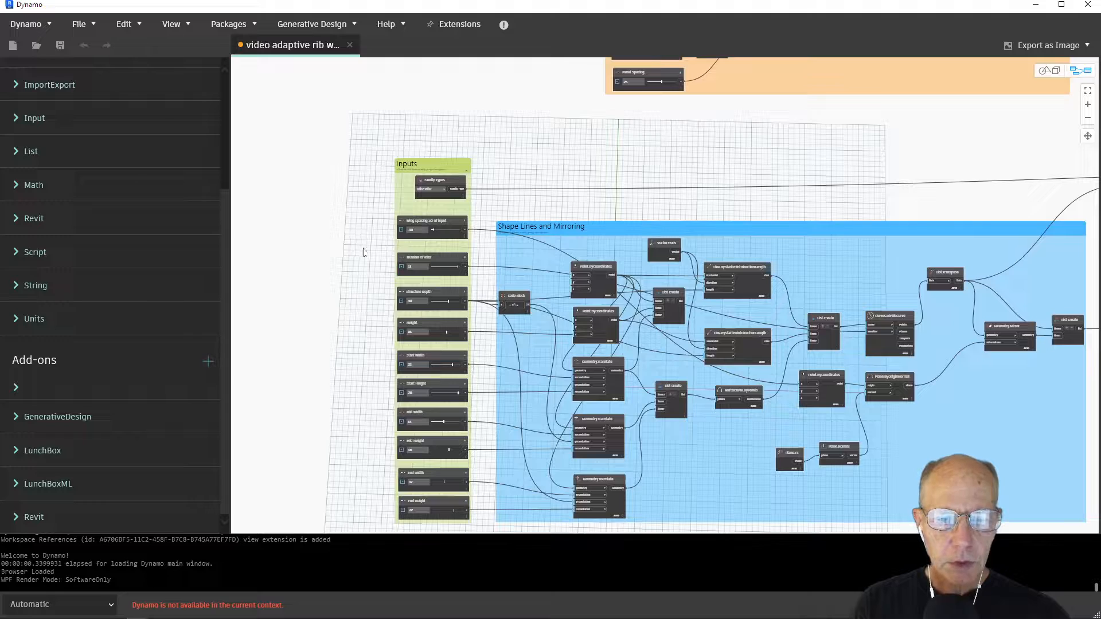
{"action": "scroll", "coordinate": [362, 252], "scroll_direction": "up", "scroll_amount": 4}
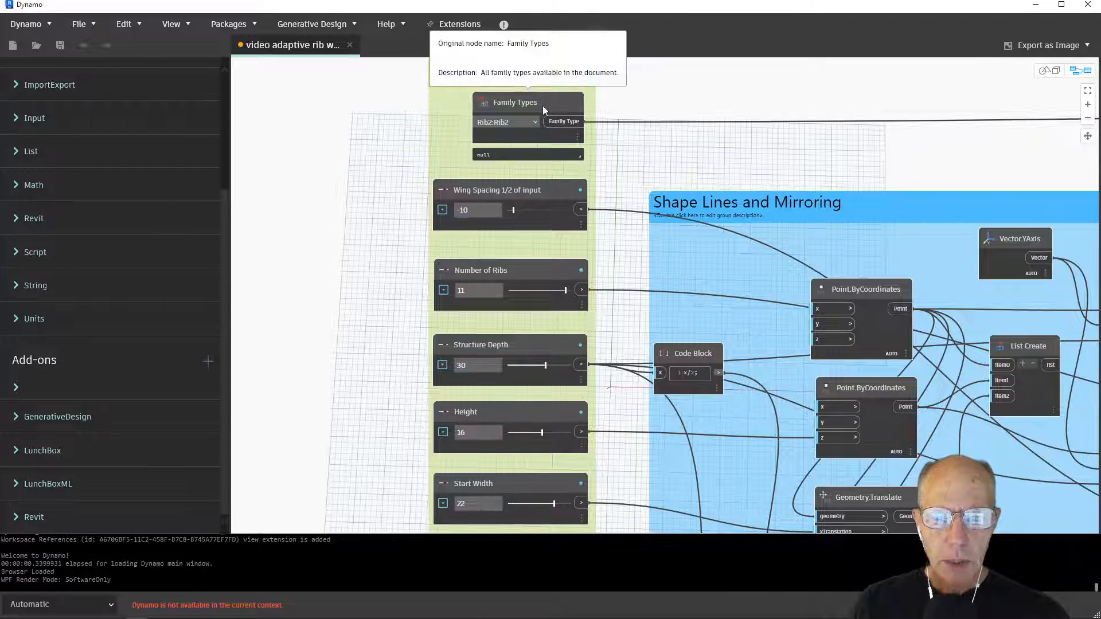
Check the Family Types node's input designation, then close Dynamo and save the changes to the video adaptive rib wood graph
{"action": "right_click", "coordinate": [542, 105]}
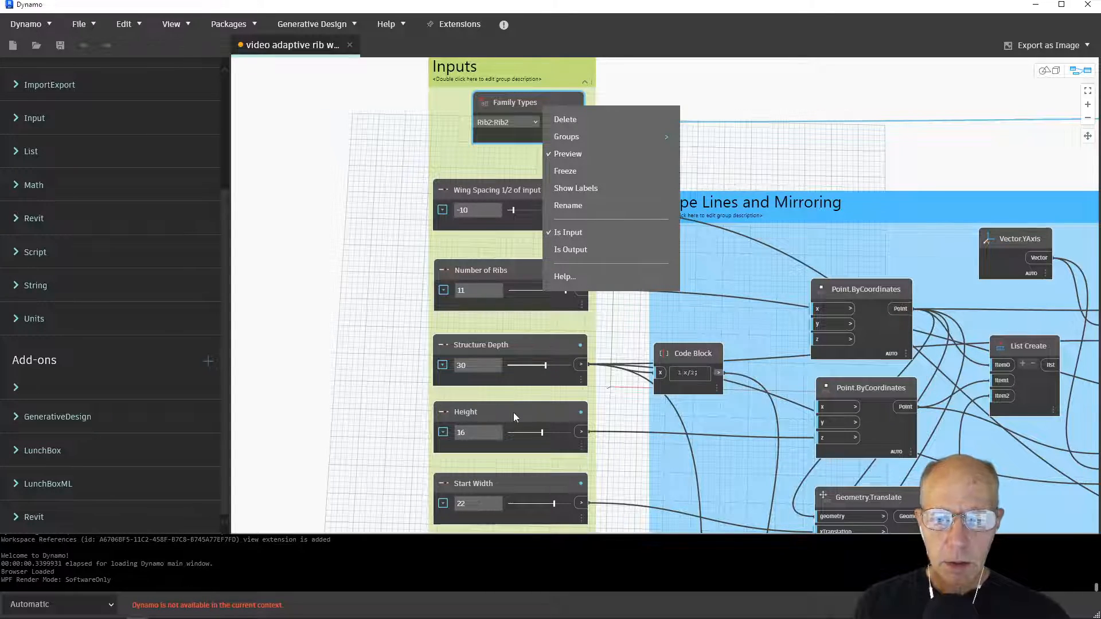
{"action": "left_click", "coordinate": [361, 338]}
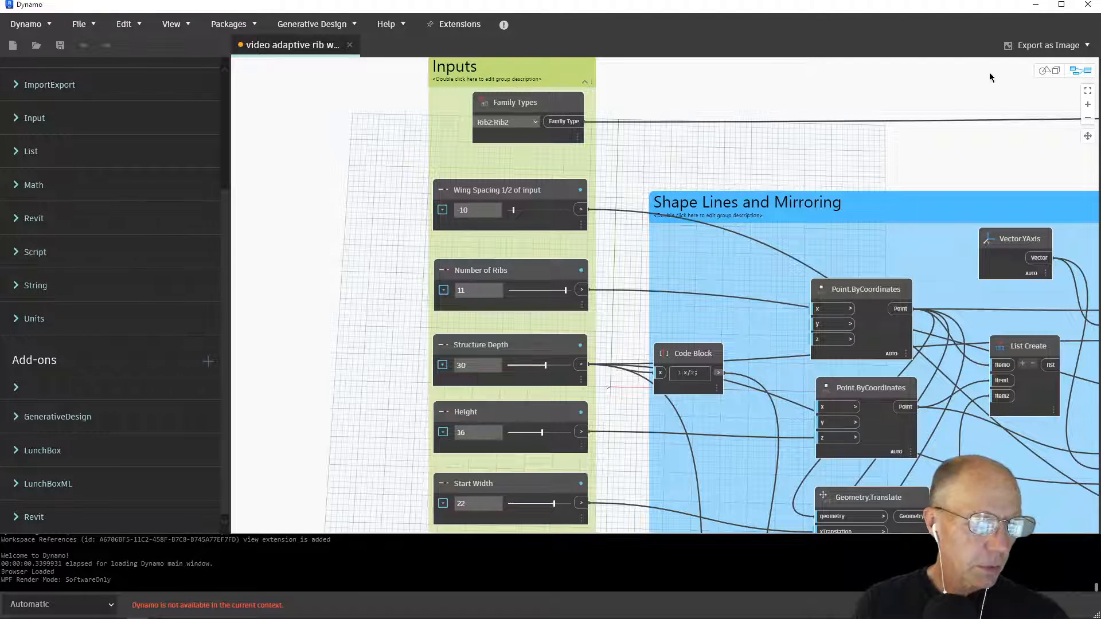
{"action": "left_click", "coordinate": [1086, 7]}
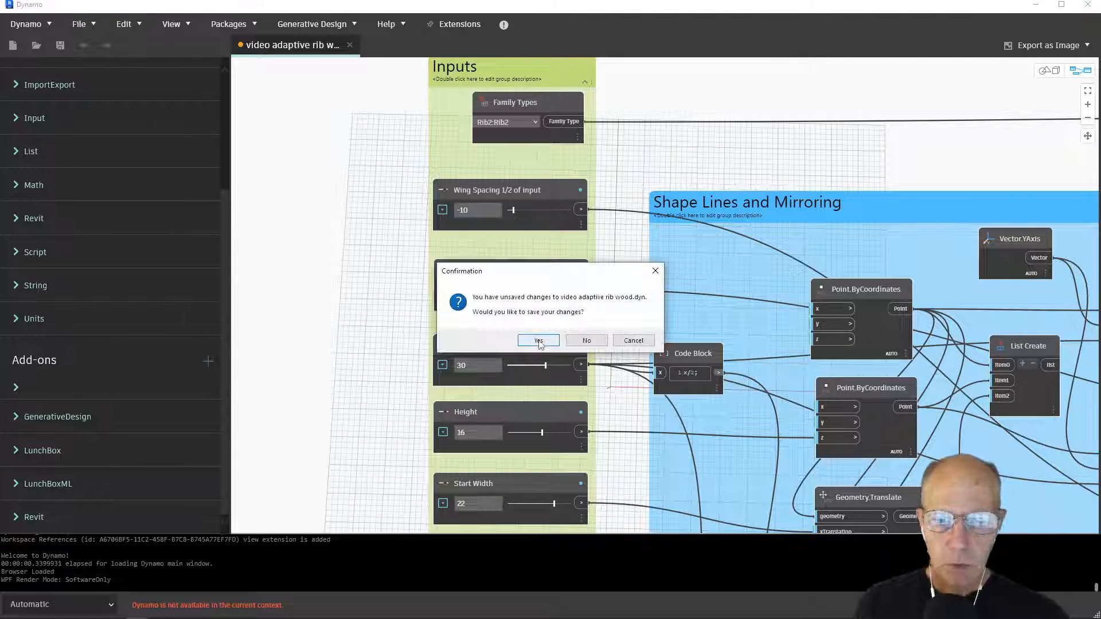
{"action": "left_click", "coordinate": [539, 340]}
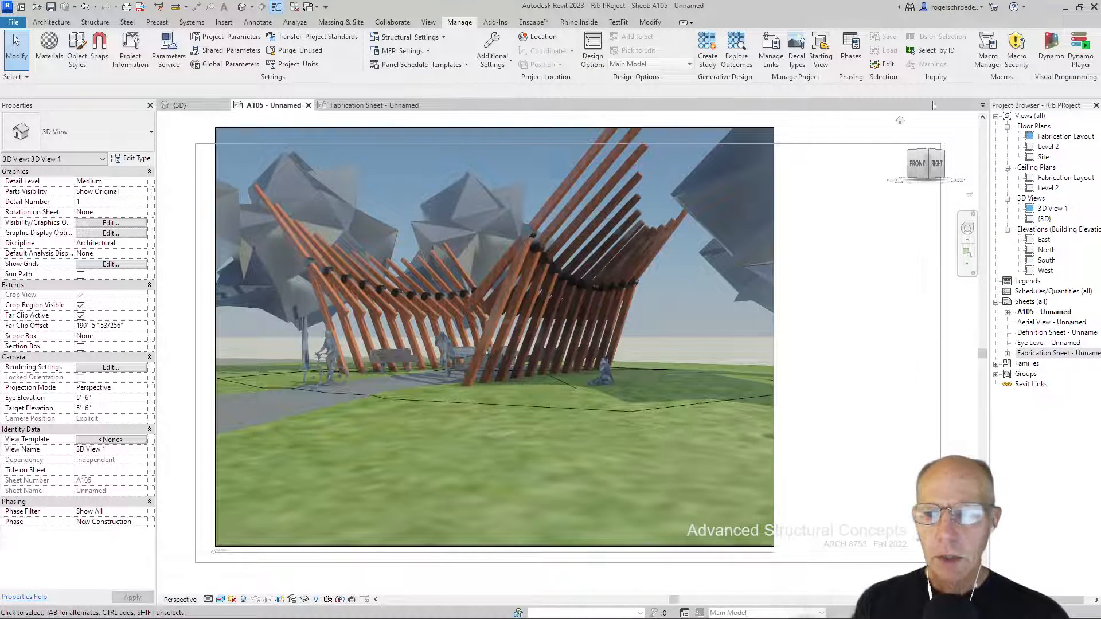
Open Dynamo Player in Revit and switch its script folder to Autodesk Samples
{"action": "left_click", "coordinate": [1078, 46]}
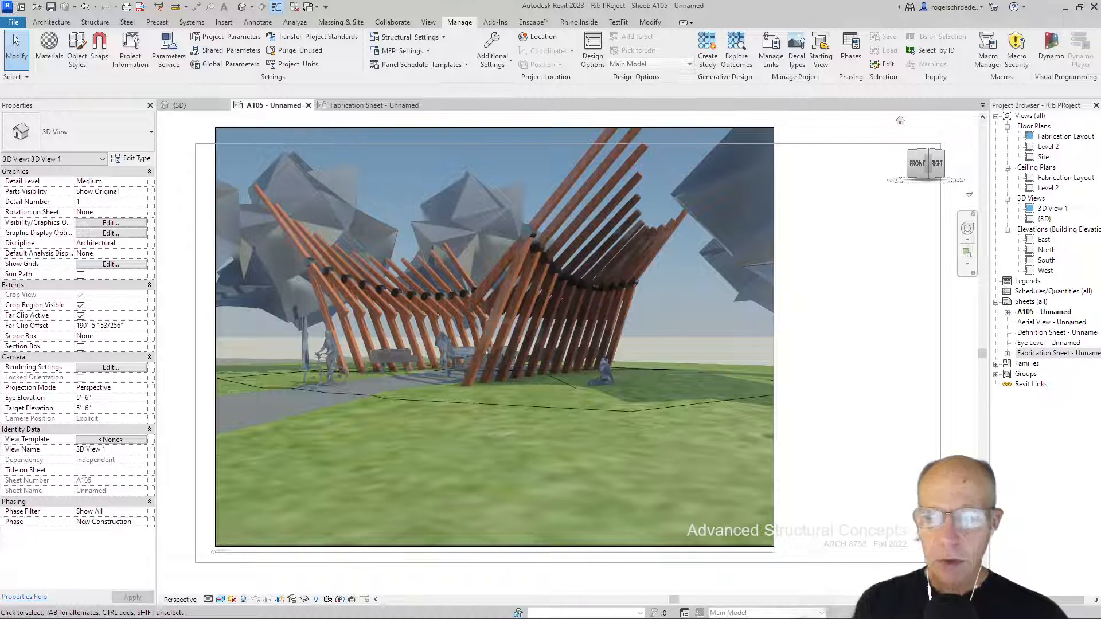
{"action": "left_click", "coordinate": [947, 90]}
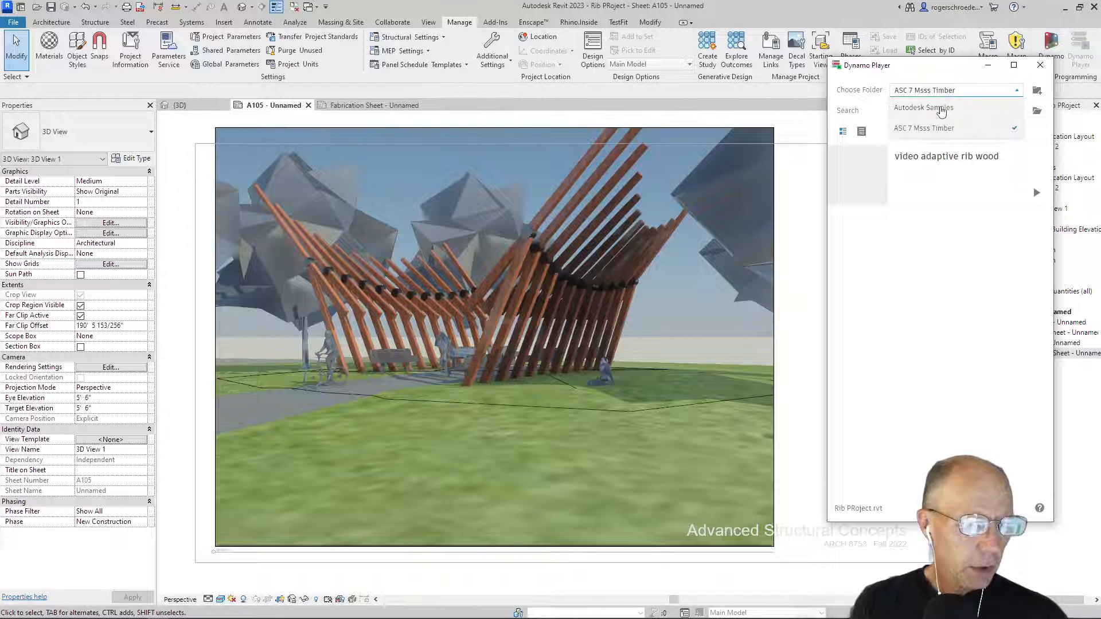
{"action": "left_click", "coordinate": [941, 106]}
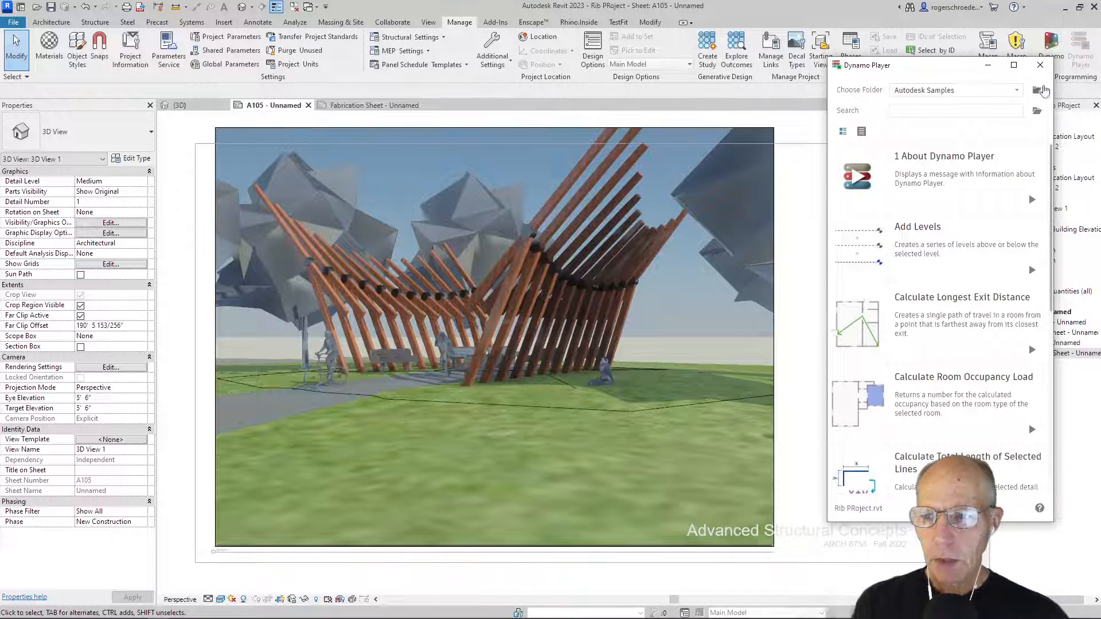
Add the New work 2023 folder to Dynamo Player's managed folders
{"action": "left_click", "coordinate": [1037, 91]}
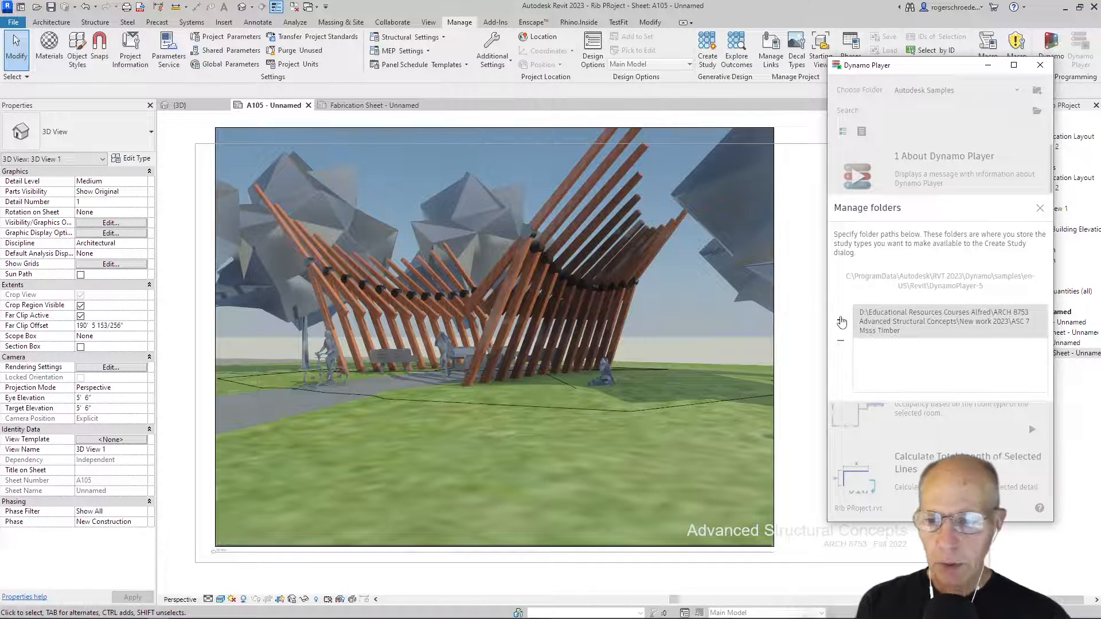
{"action": "left_click", "coordinate": [840, 321]}
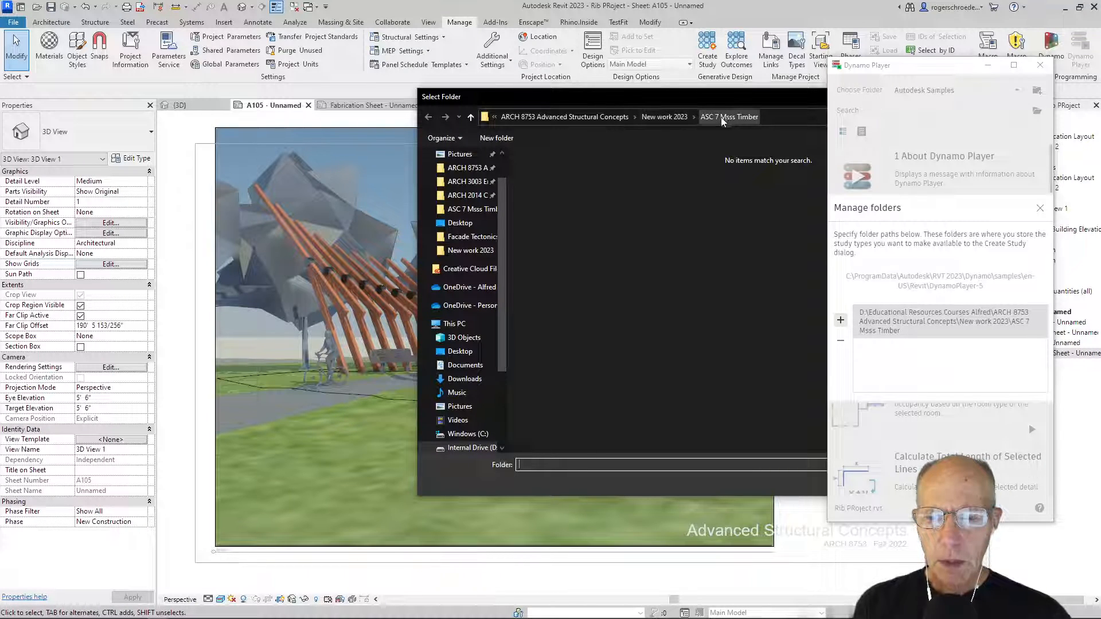
{"action": "left_click", "coordinate": [657, 118]}
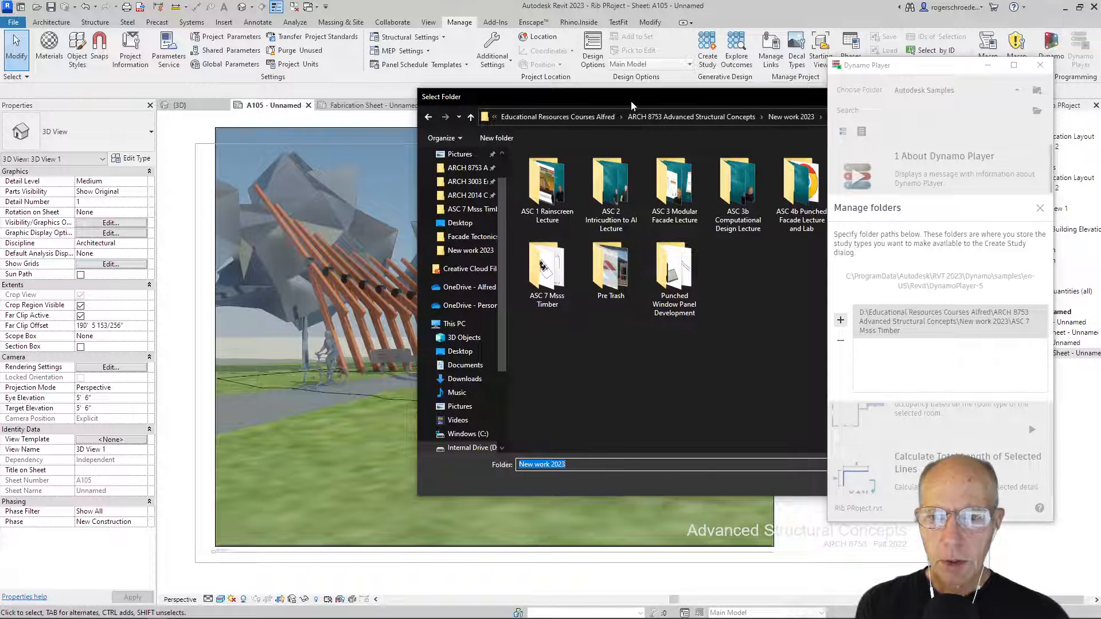
{"action": "left_click_drag", "start_coordinate": [630, 101], "coordinate": [411, 100]}
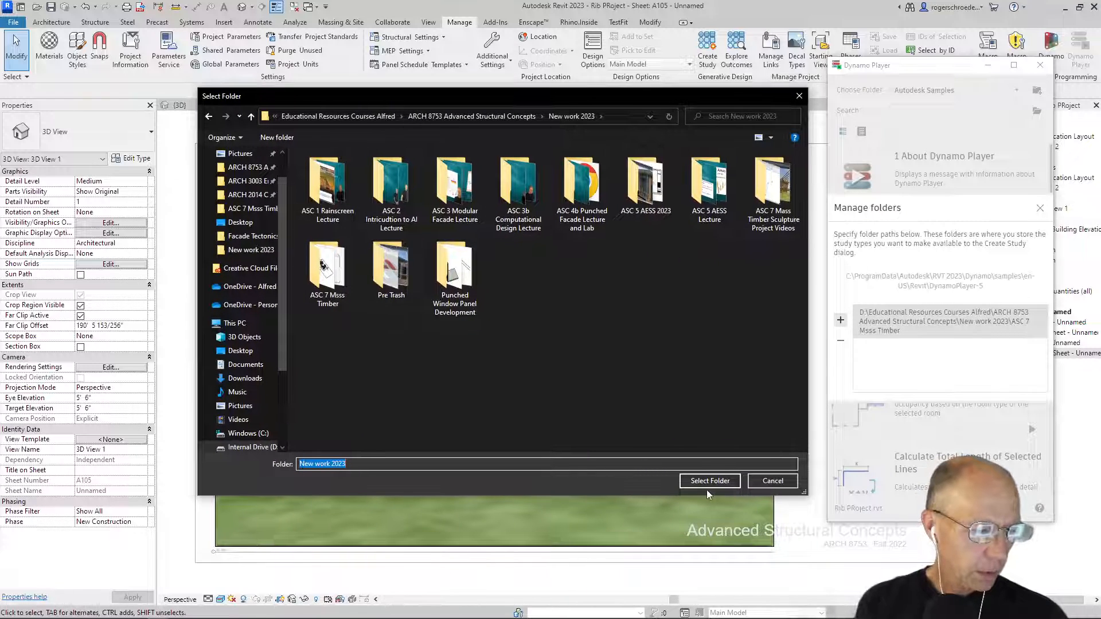
{"action": "left_click", "coordinate": [699, 483]}
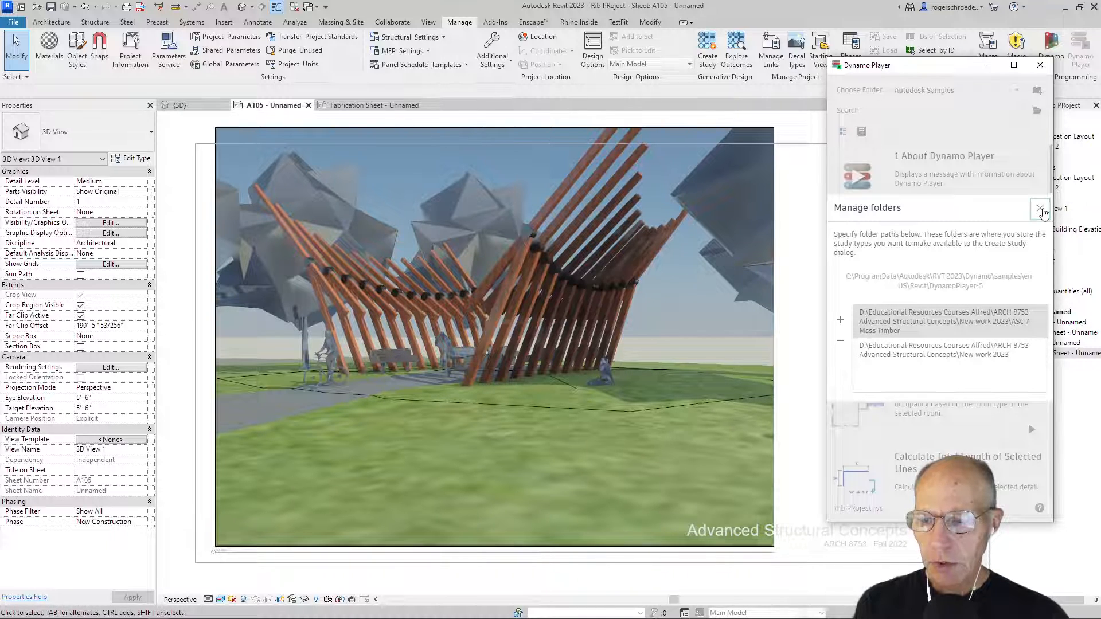
{"action": "left_click", "coordinate": [1040, 210]}
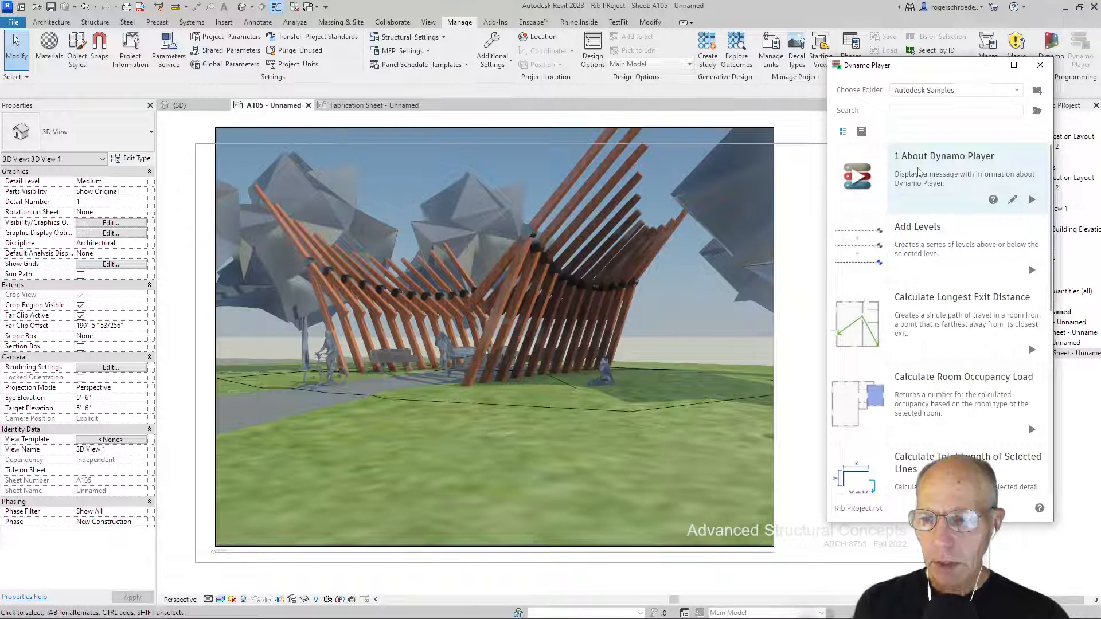
Switch Dynamo Player to the ASC 7 Msss Timber folder and open the inputs of the video adaptive rib wood script
{"action": "left_click", "coordinate": [944, 91]}
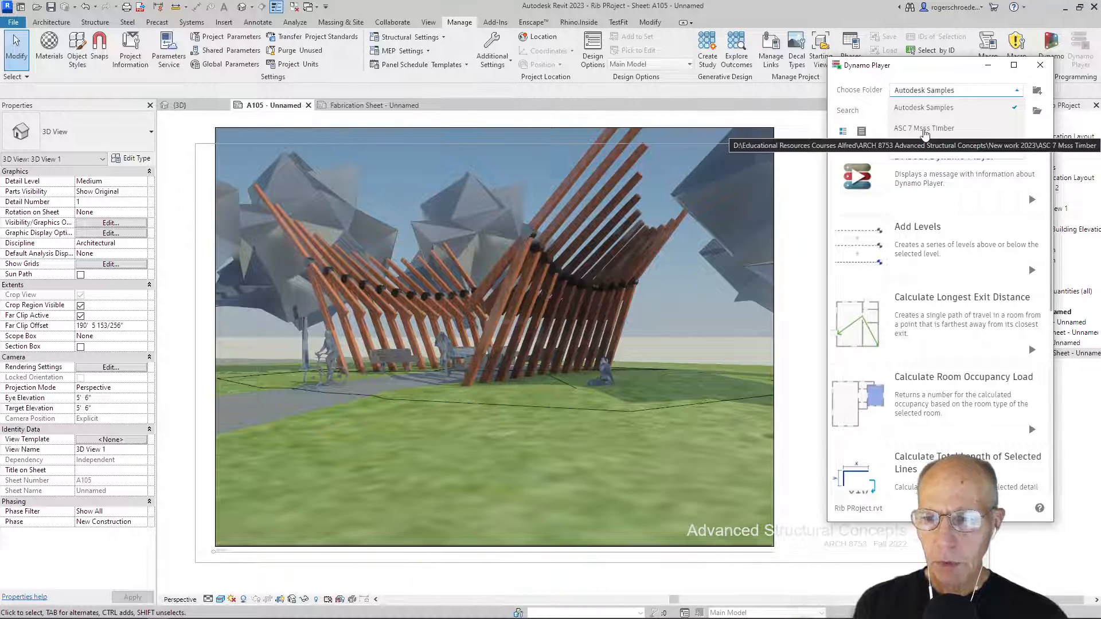
{"action": "left_click", "coordinate": [923, 129]}
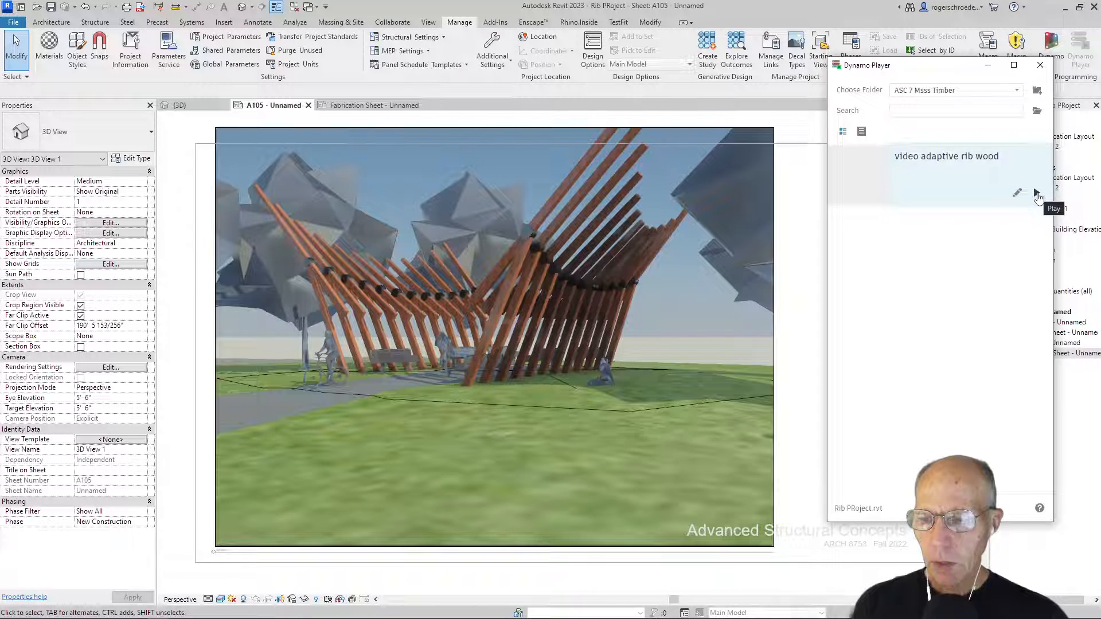
{"action": "left_click", "coordinate": [948, 186]}
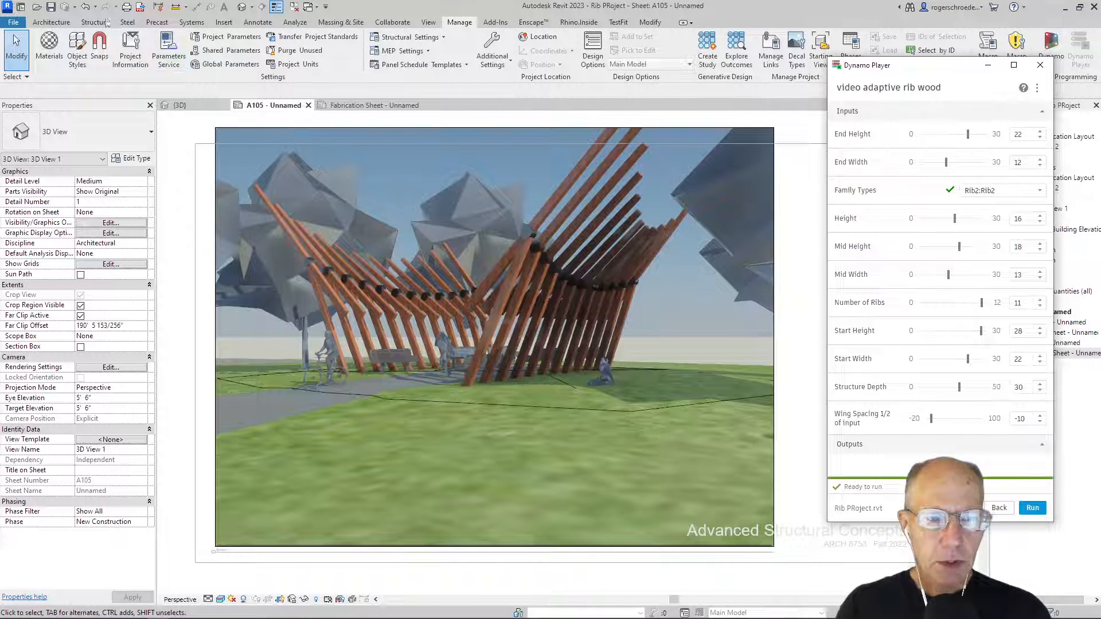
Undo the existing rib structure and run the script with the Number of Ribs set to 8
{"action": "left_click", "coordinate": [86, 7]}
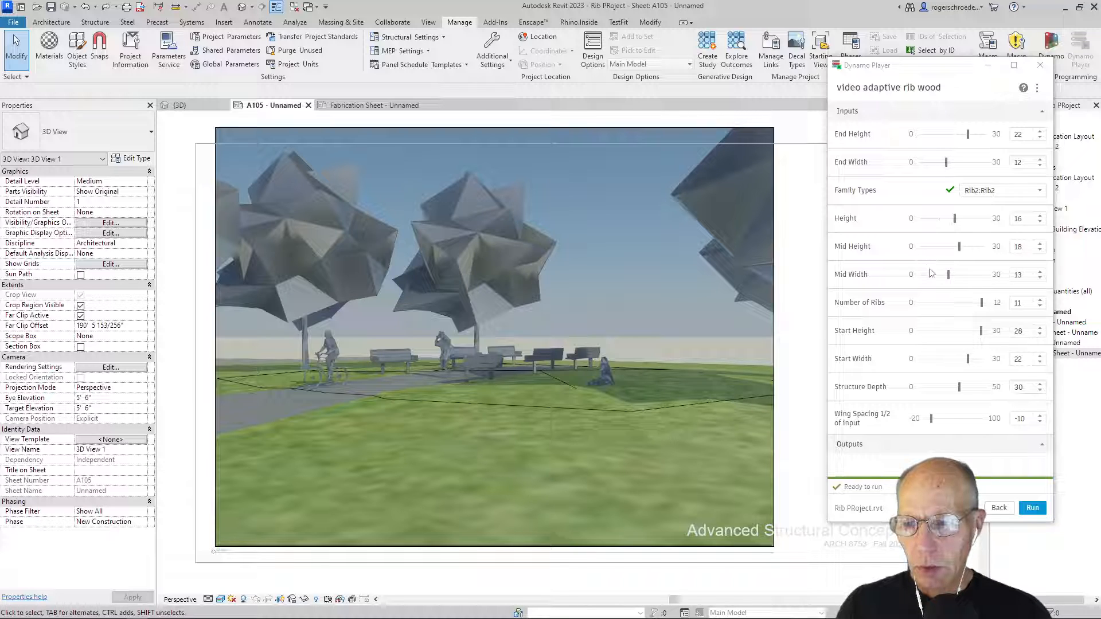
{"action": "left_click", "coordinate": [982, 301]}
{"action": "left_click_drag", "start_coordinate": [962, 305], "coordinate": [969, 307]}
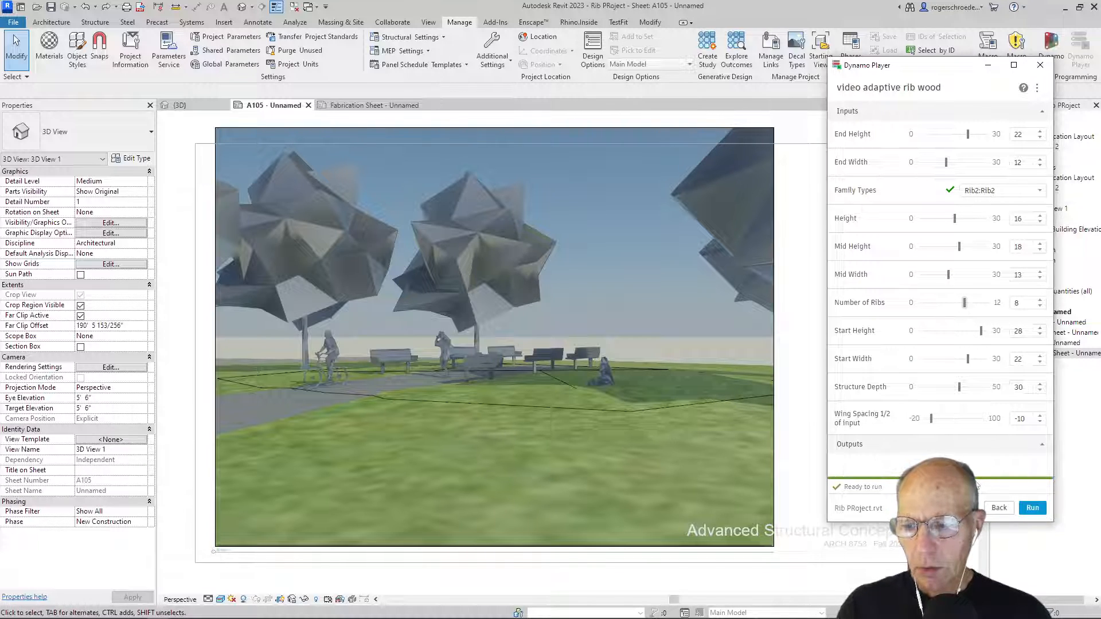
{"action": "left_click", "coordinate": [1030, 513]}
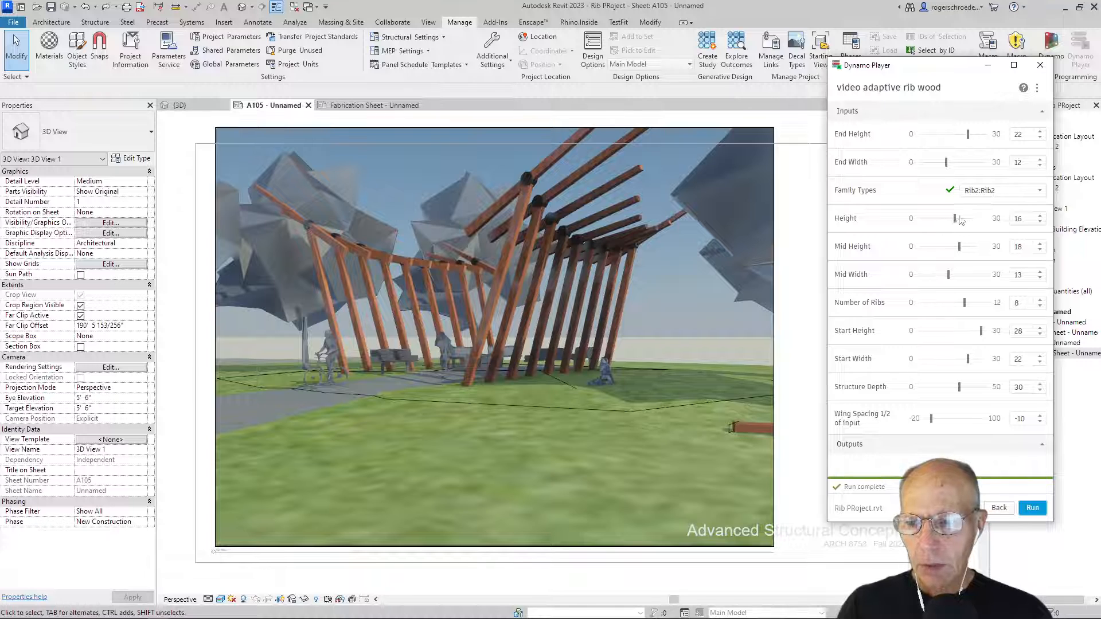
Set the Height to 7 and replace the overlapping rib structures with one fresh run of the script
{"action": "left_click_drag", "start_coordinate": [955, 220], "coordinate": [937, 228]}
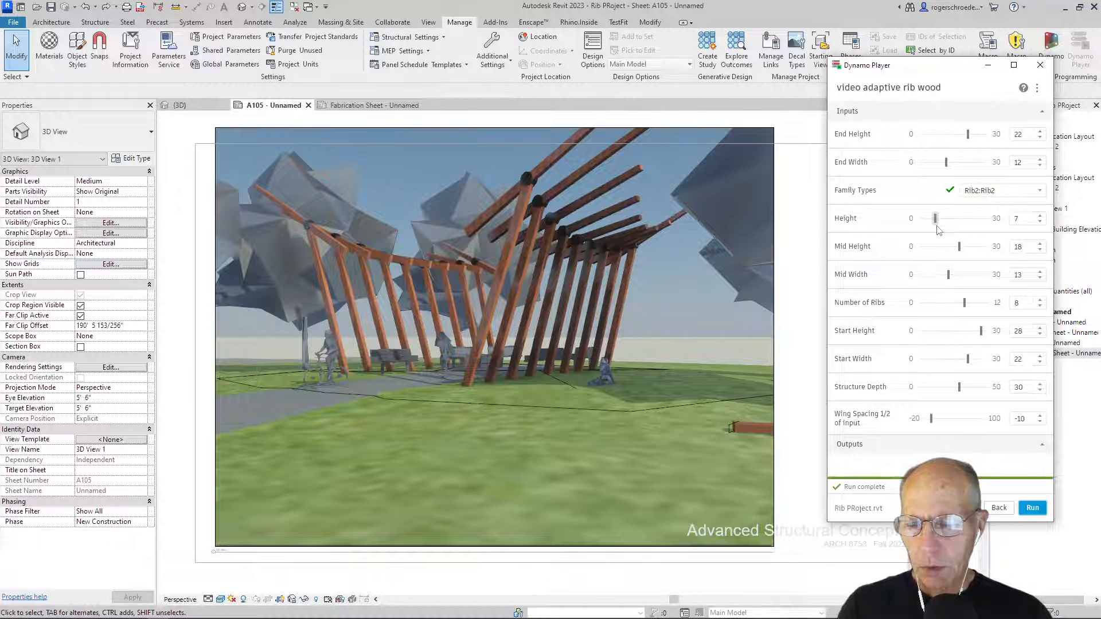
{"action": "left_click", "coordinate": [1030, 512]}
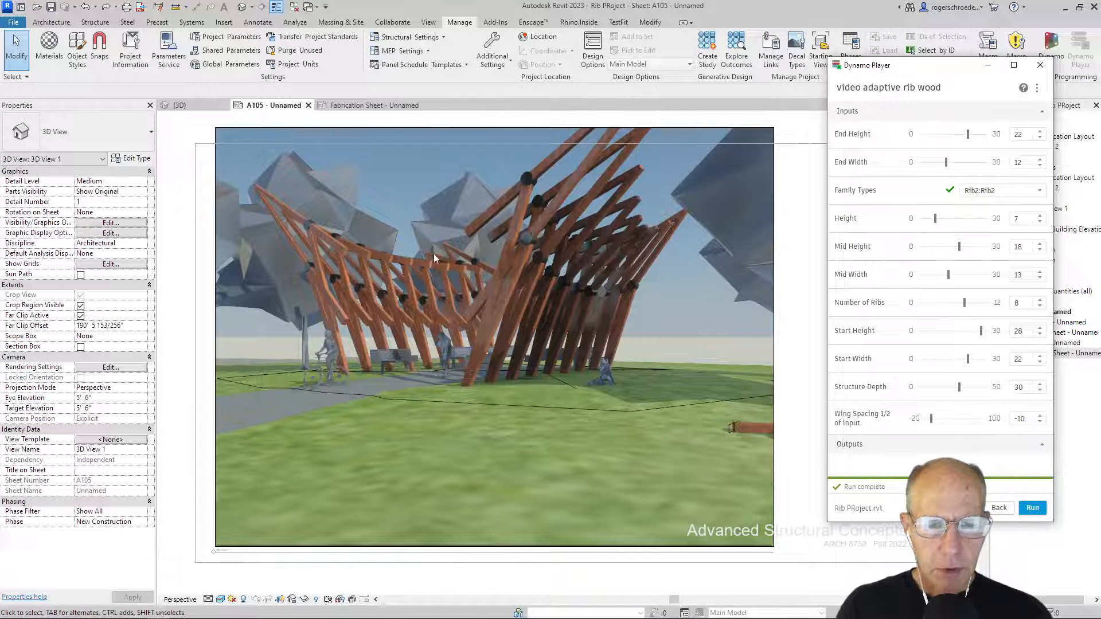
{"action": "left_click", "coordinate": [84, 7]}
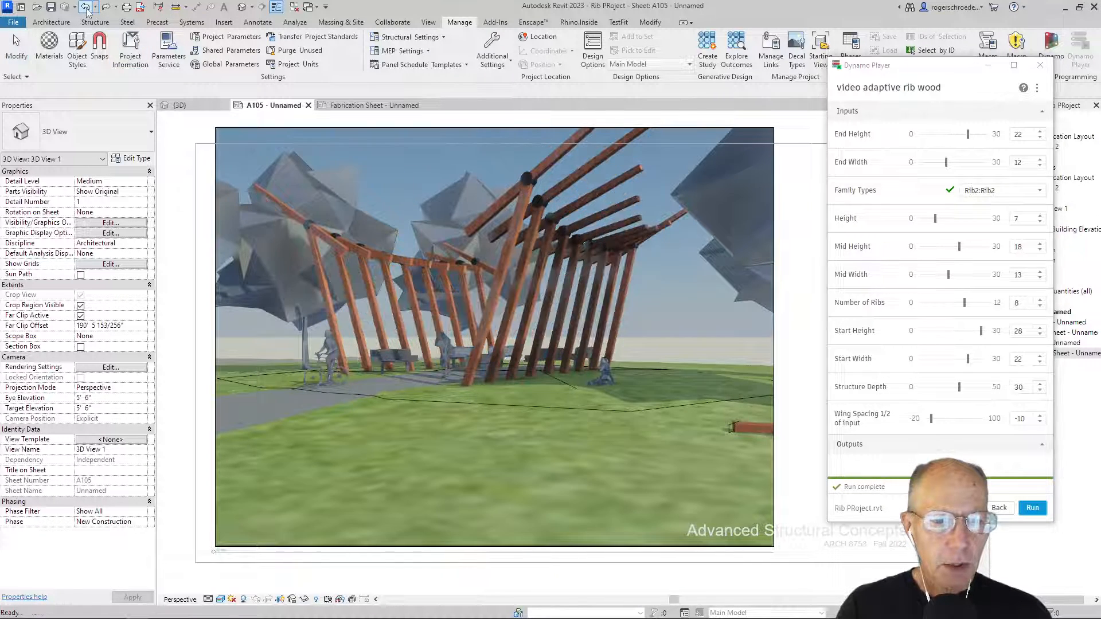
{"action": "left_click", "coordinate": [85, 7]}
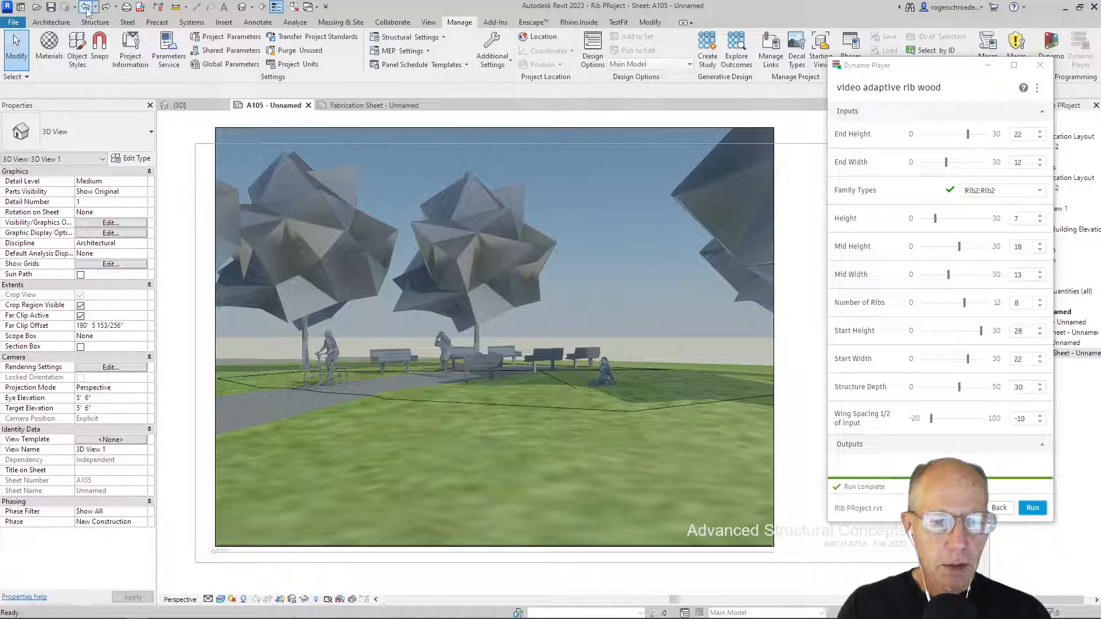
{"action": "left_click", "coordinate": [1034, 509]}
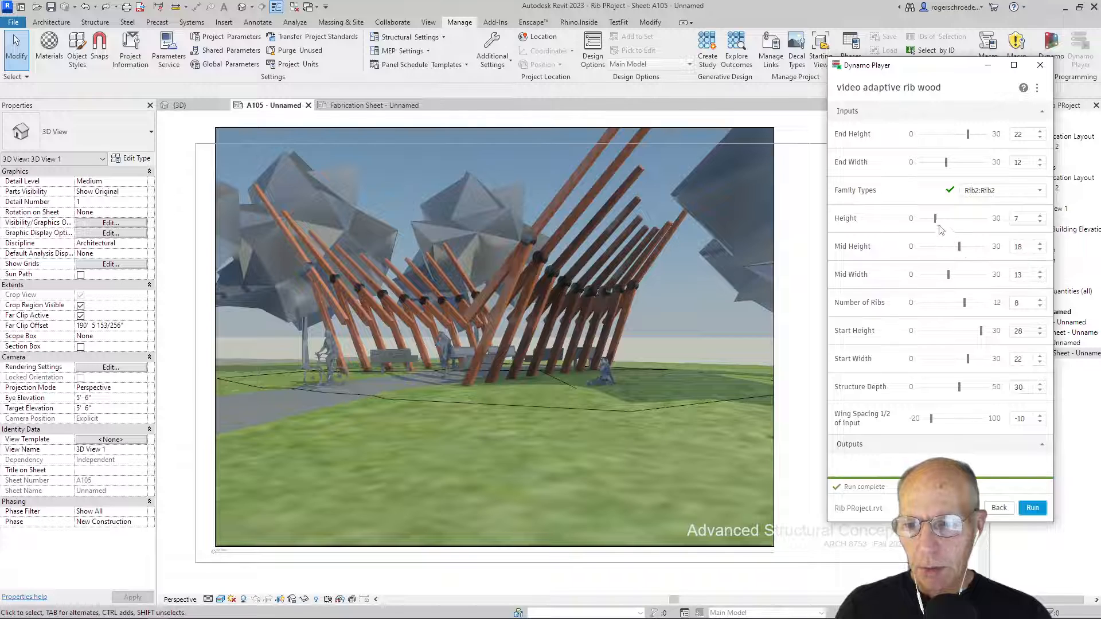
Try the rib script with a Height of 23 and undo the resulting structure
{"action": "left_click_drag", "start_coordinate": [935, 219], "coordinate": [970, 219]}
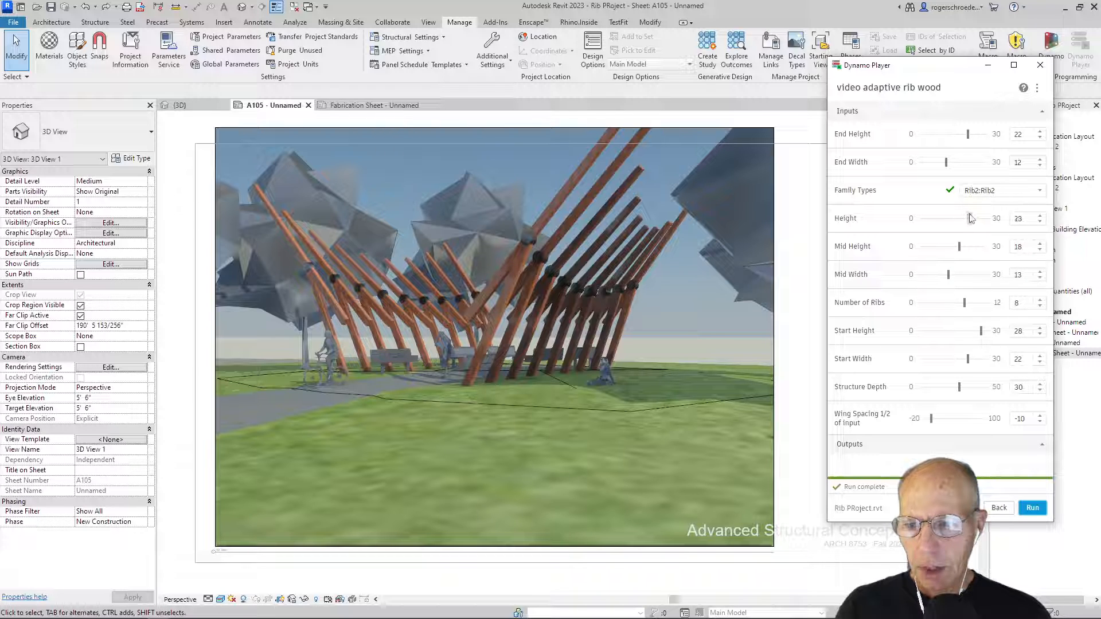
{"action": "left_click", "coordinate": [1024, 504]}
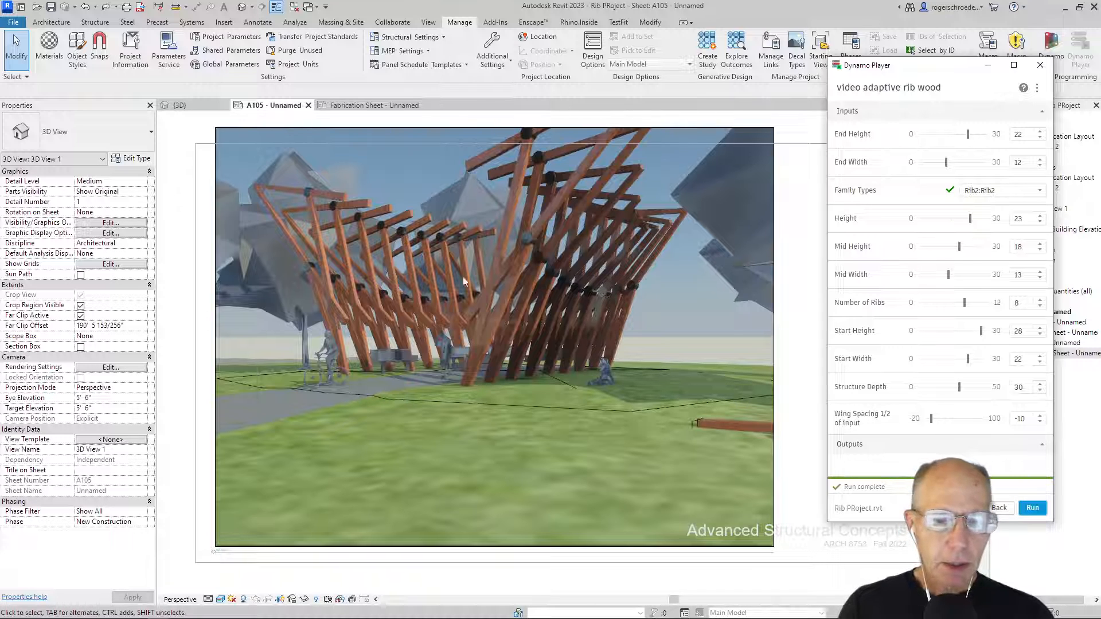
{"action": "left_click", "coordinate": [85, 8]}
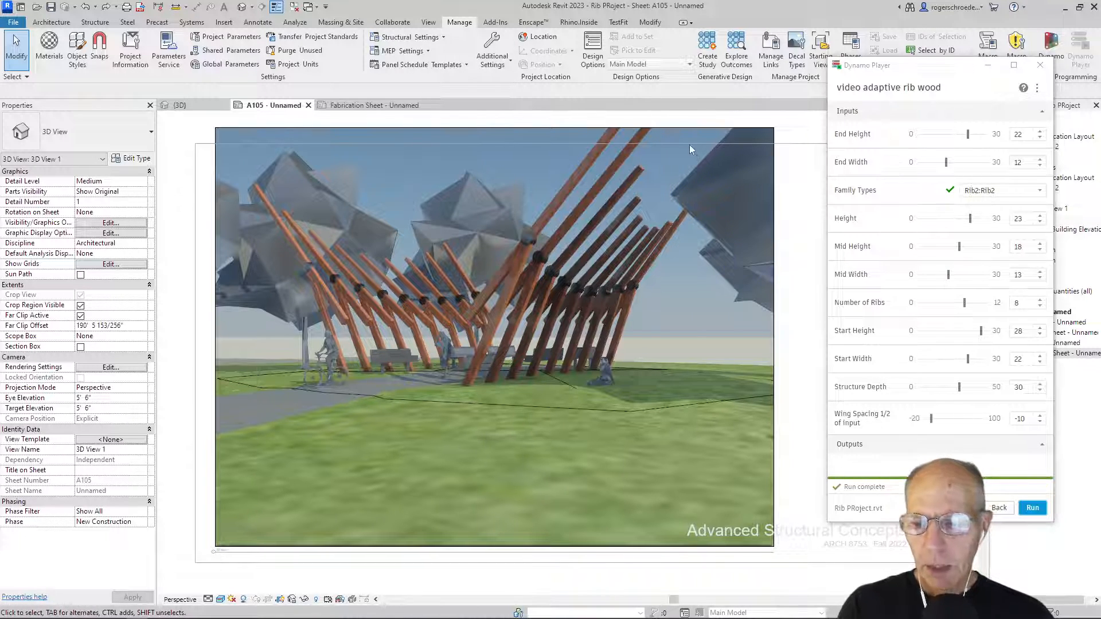
{"action": "mouse_move", "coordinate": [969, 618]}
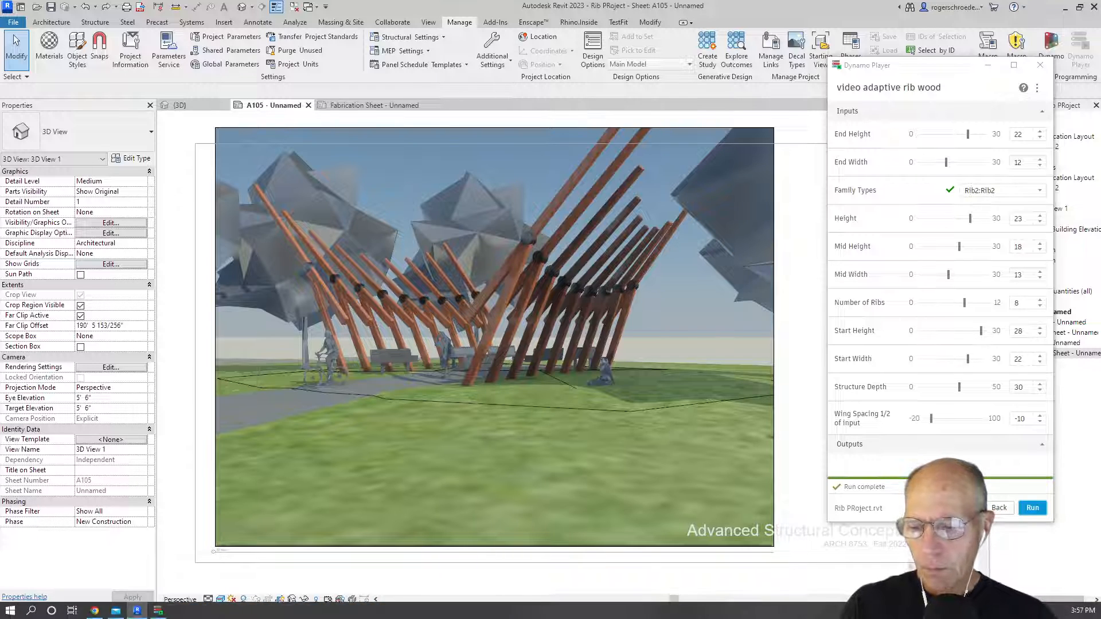